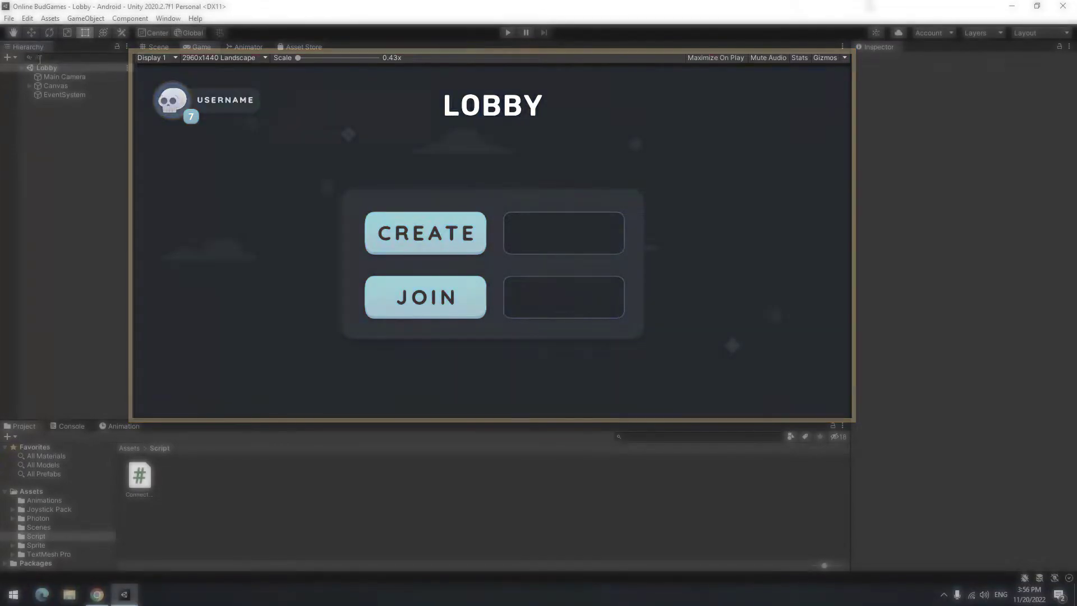
- Add an empty object named CreateAndJoin to the Lobby scene Hierarchy
right_click(54, 291)
click(104, 427)
text(CreateAndJoin)
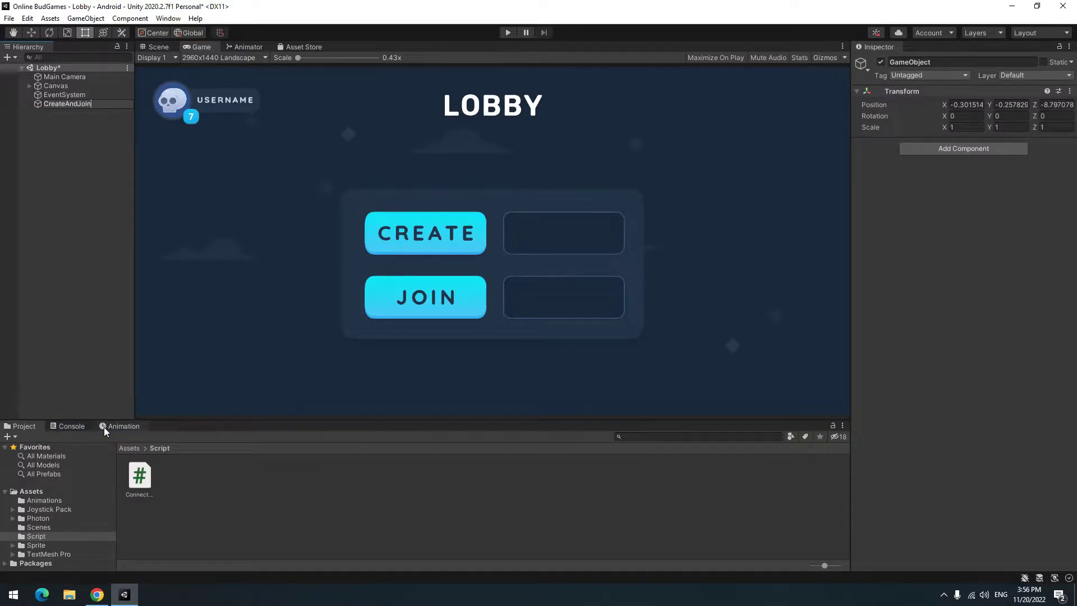
- Create a CreateAndJoin C# script in the Script folder and select the CreateAndJoin object
right_click(272, 498)
click(460, 163)
text(Cr)
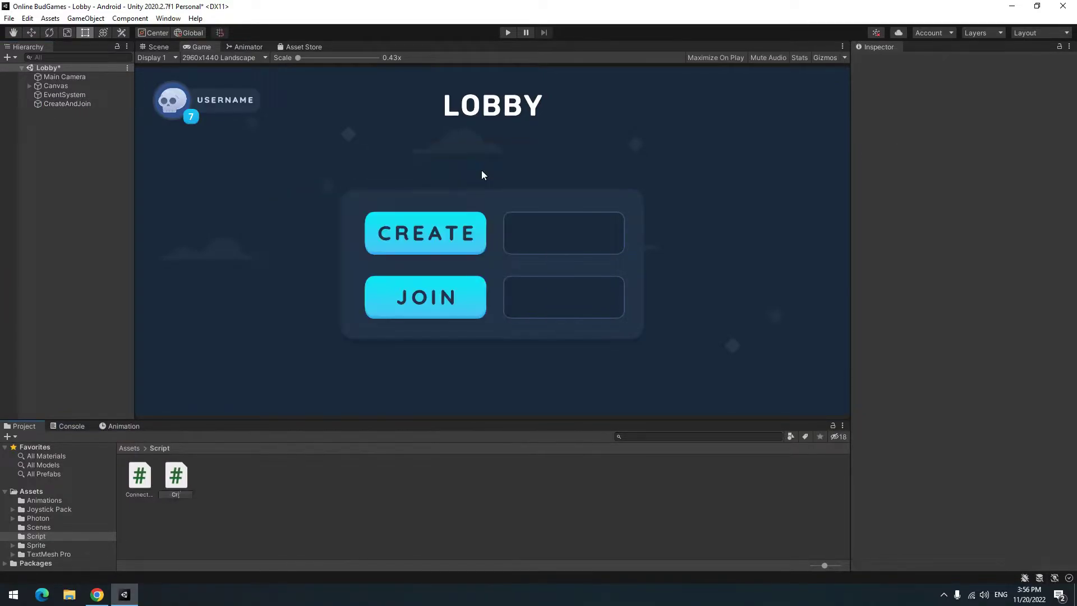
key(Return)
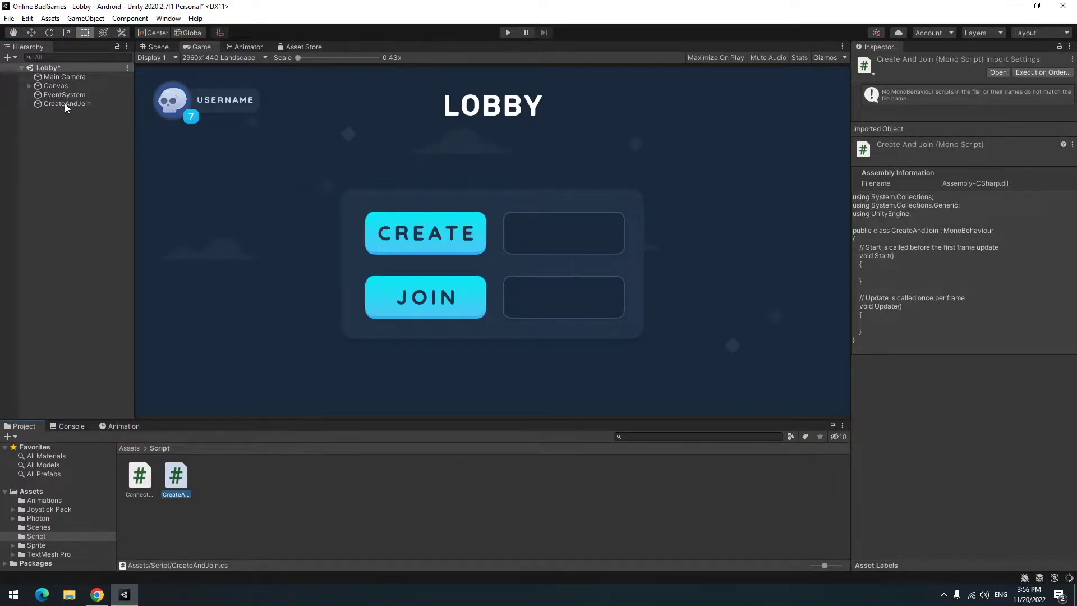
click(66, 104)
- Add using directives for UnityEngine.UI, Photon.Pun and TMPro
text(using )
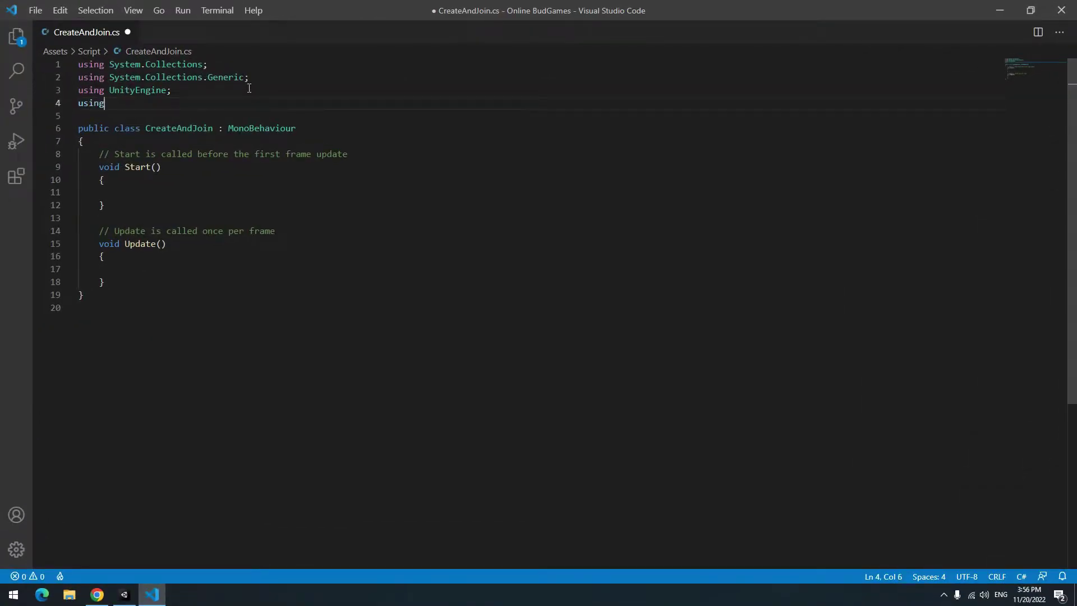
text(Uni)
key(Tab)
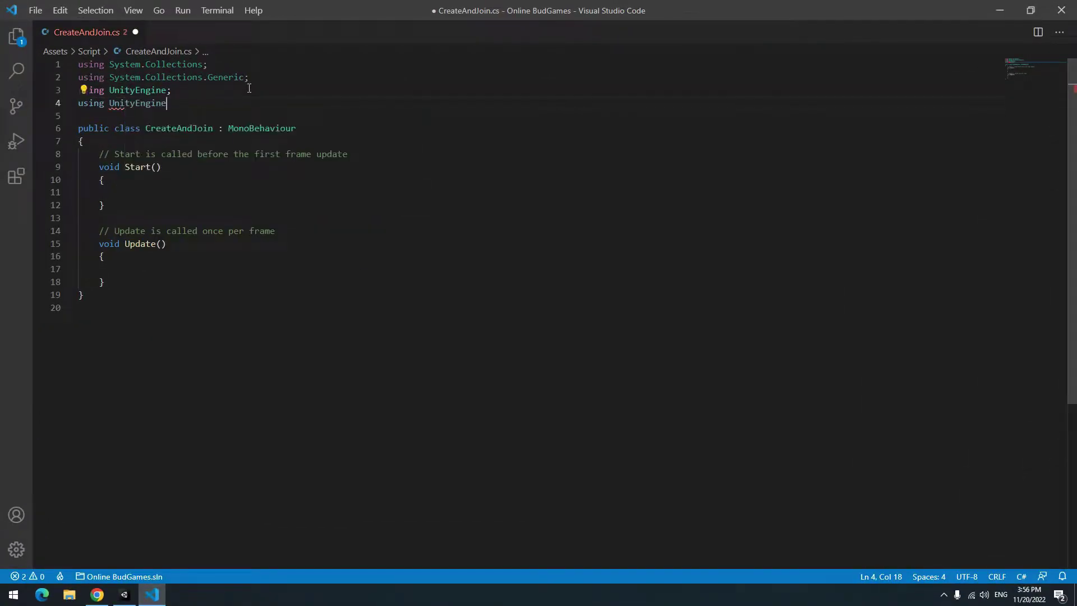
text(.u)
key(Tab)
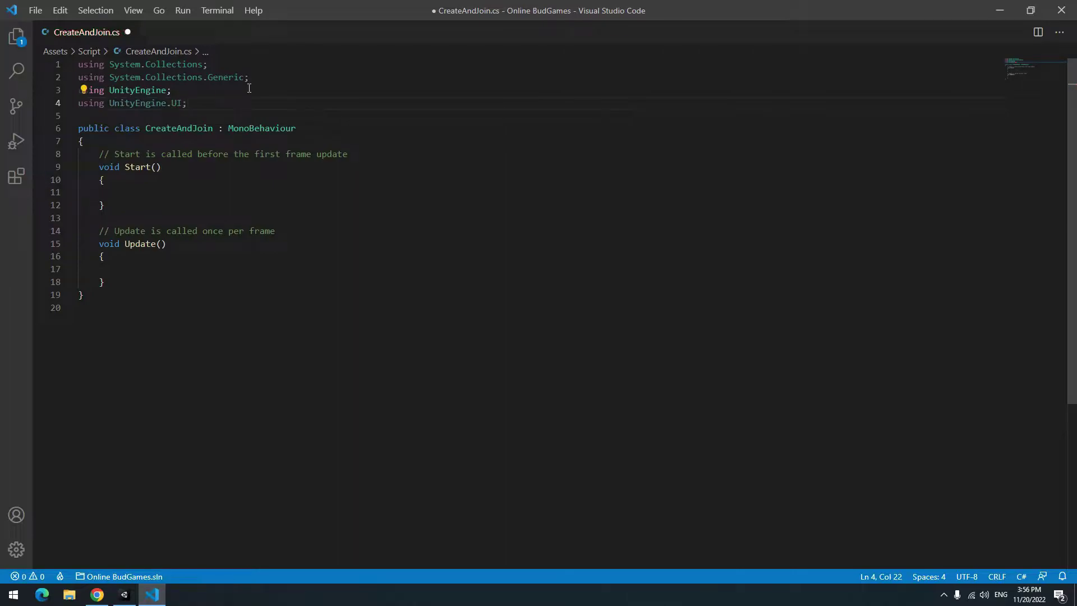
key(Return)
text(using pho)
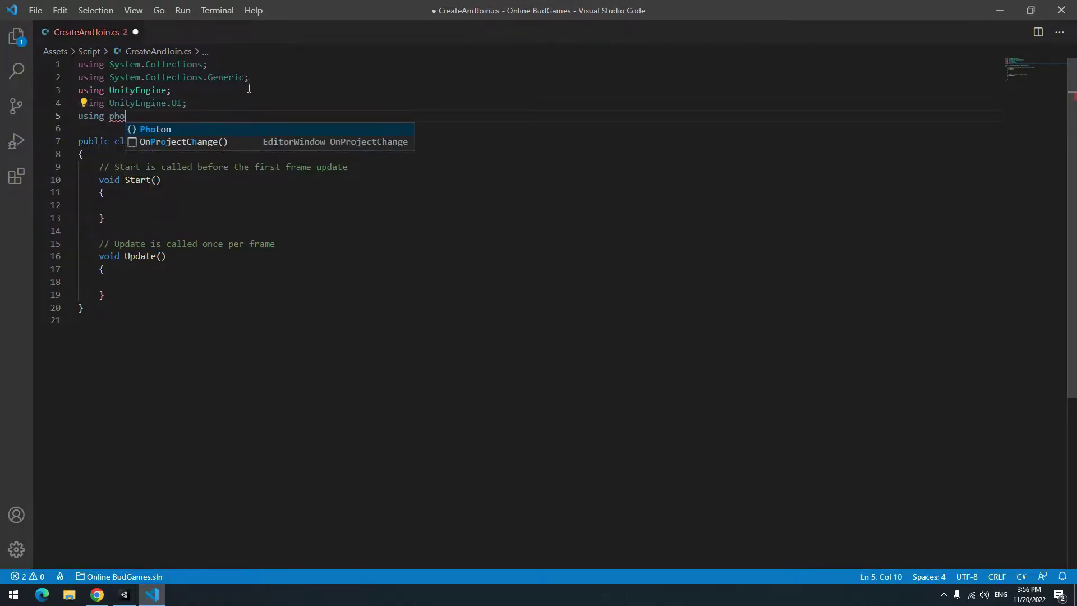
key(Tab)
text(.P)
key(Tab)
text(;)
key(Return)
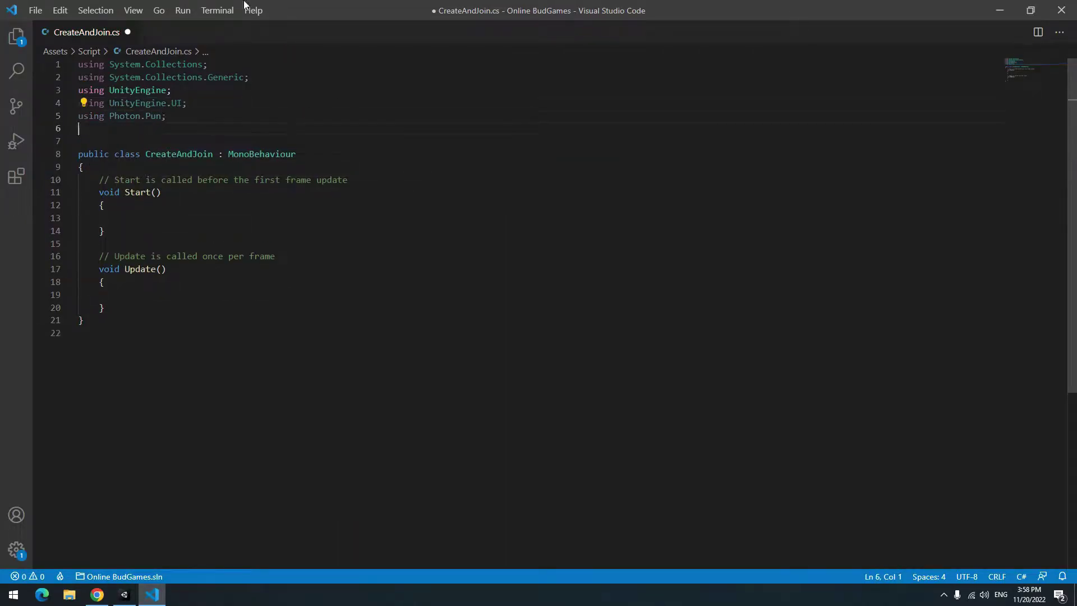
text(using TM)
key(Tab)
text(;)
- Replace Start and Update with public TMP_InputField fields input_Create and input_Join
drag(149, 307, 99, 181)
key(BackSpace)
text(public TMP_InputField input_Create;)
key(Return)
text(public TMP_InputField input_Join;)
key(Return)
key(Return)
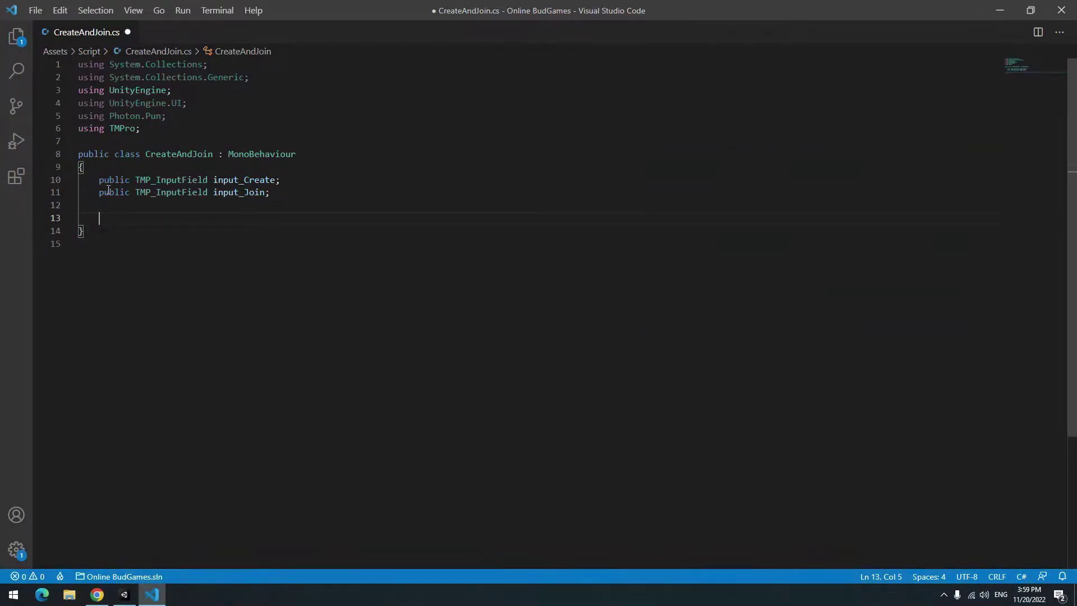
- Write a public CreateRoom method calling PhotonNetwork.CreateRoom(input_Create.text)
text(public void )
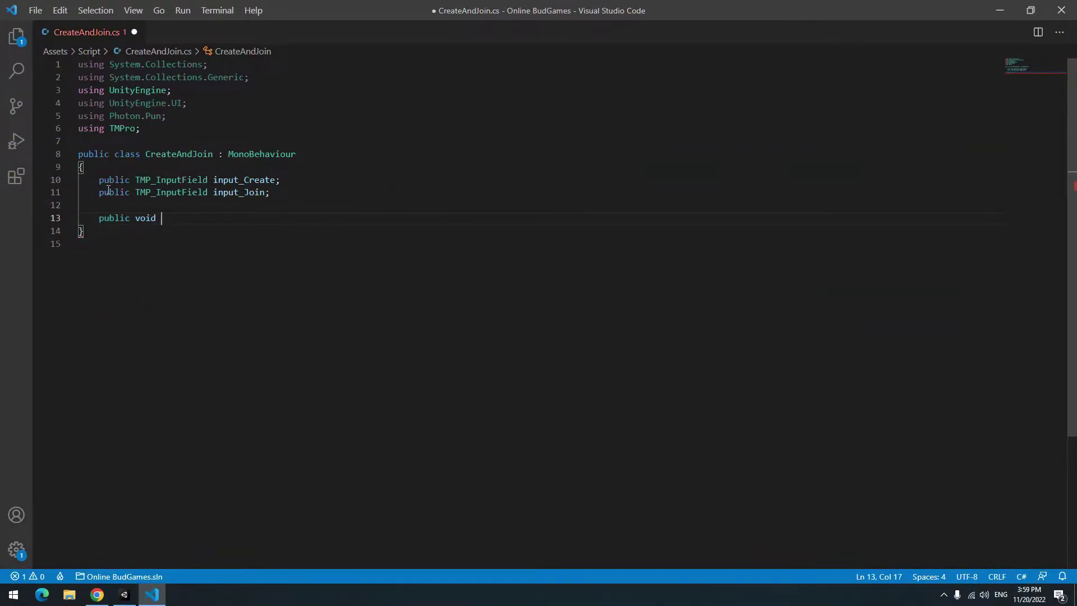
text(CreateRoom)
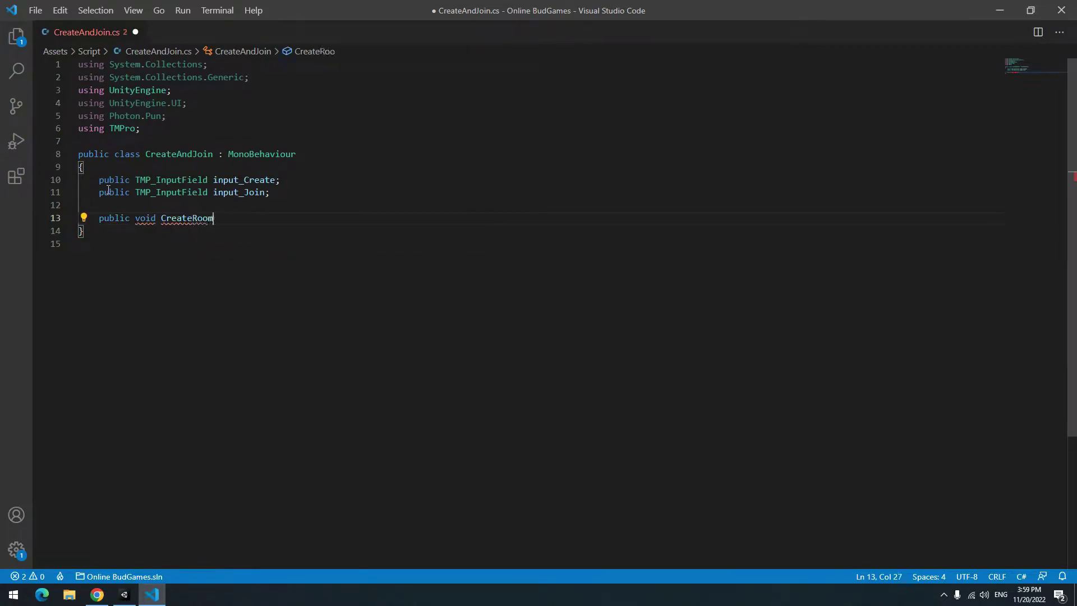
text(())
key(Return)
text({)
key(Return)
text(\)
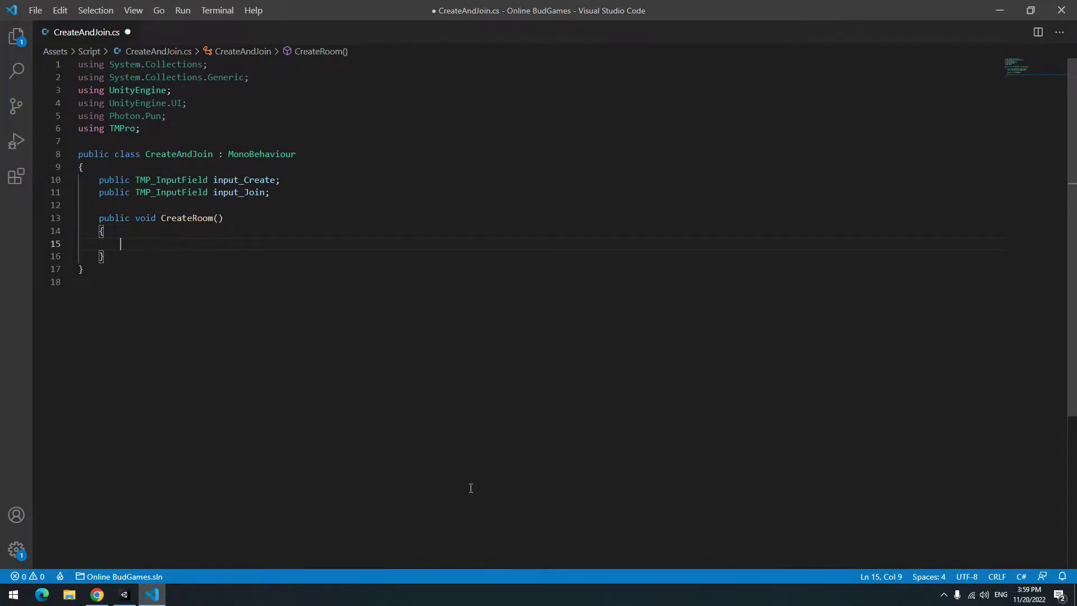
text(pho)
key(Tab)
text(.)
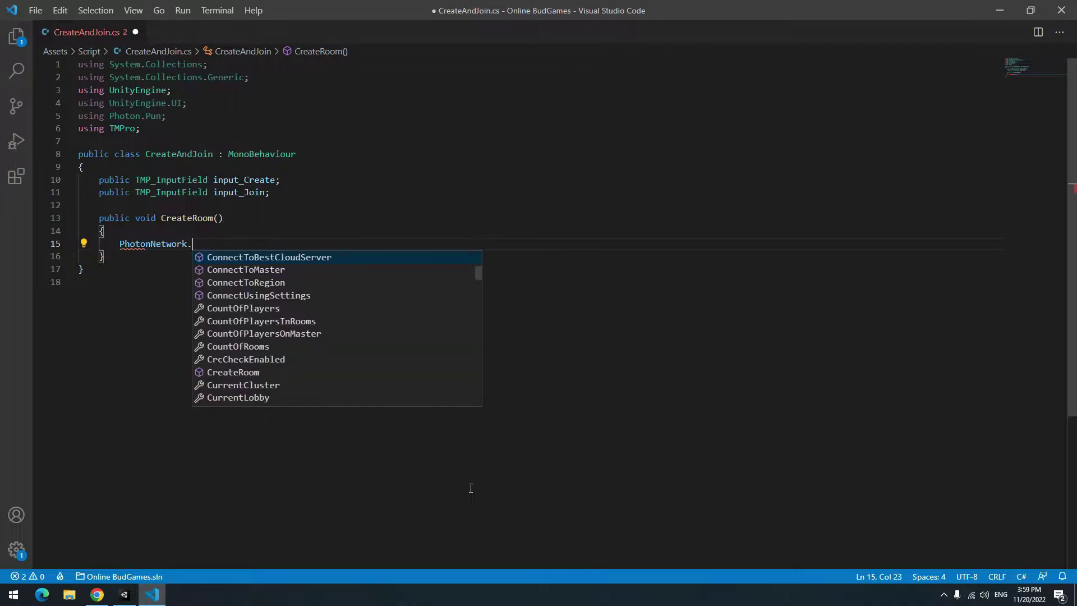
text(cre)
key(Tab)
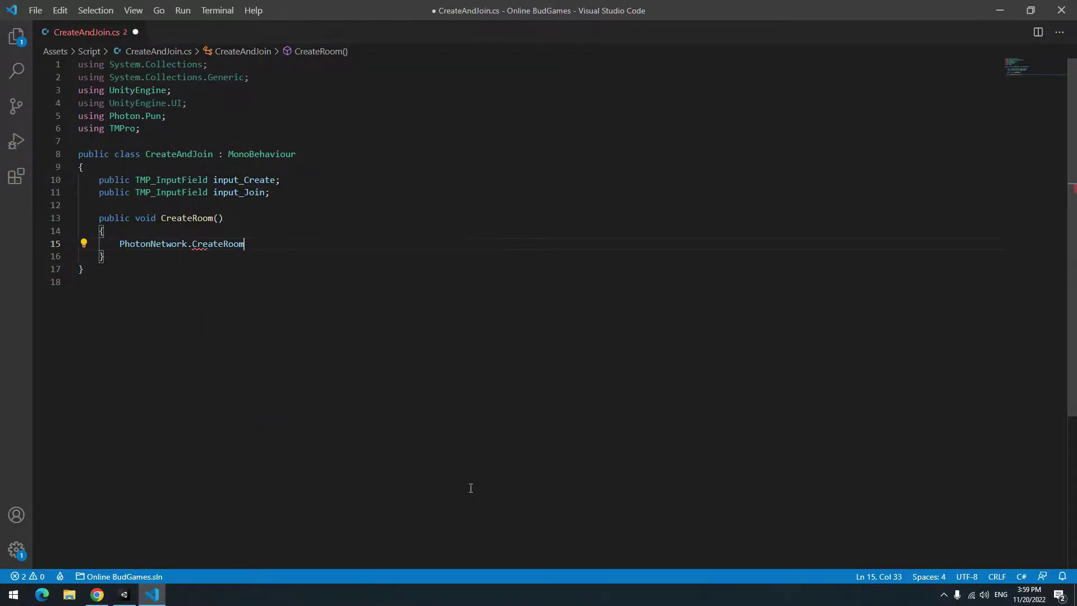
text(();)
double_click(251, 180)
click(249, 244)
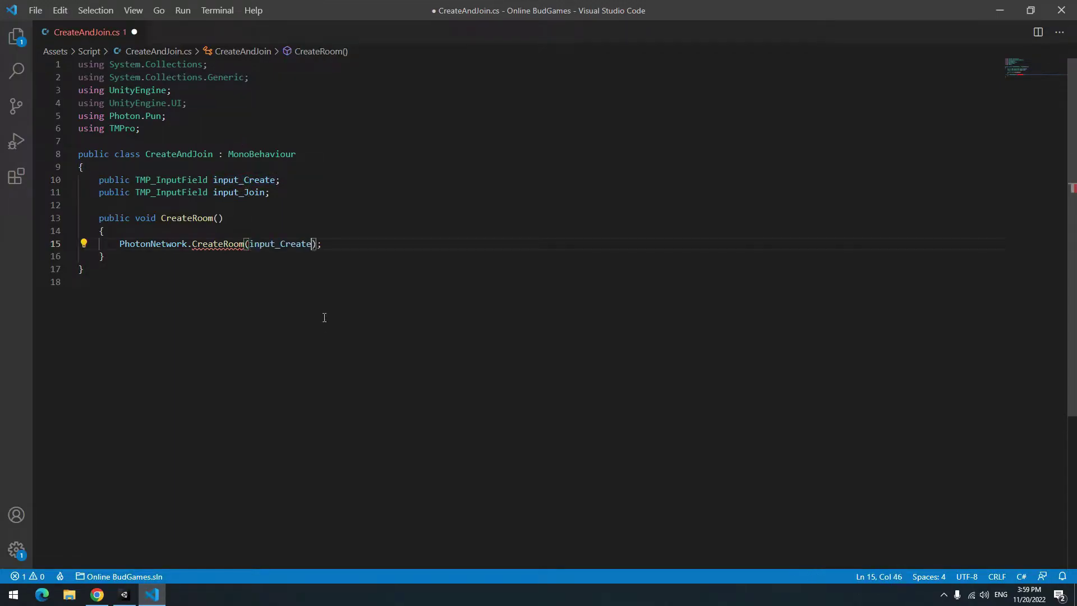
text(.te)
key(Tab)
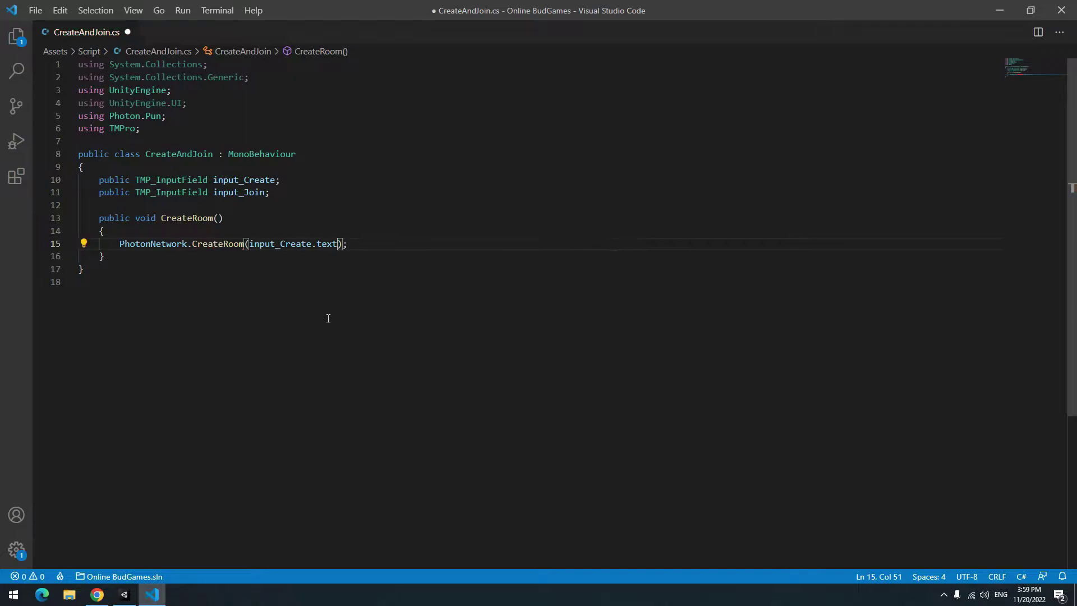
- Write a public JoinRoom method whose body calls PhotonNetwork.JoinRoom()
key(Return)
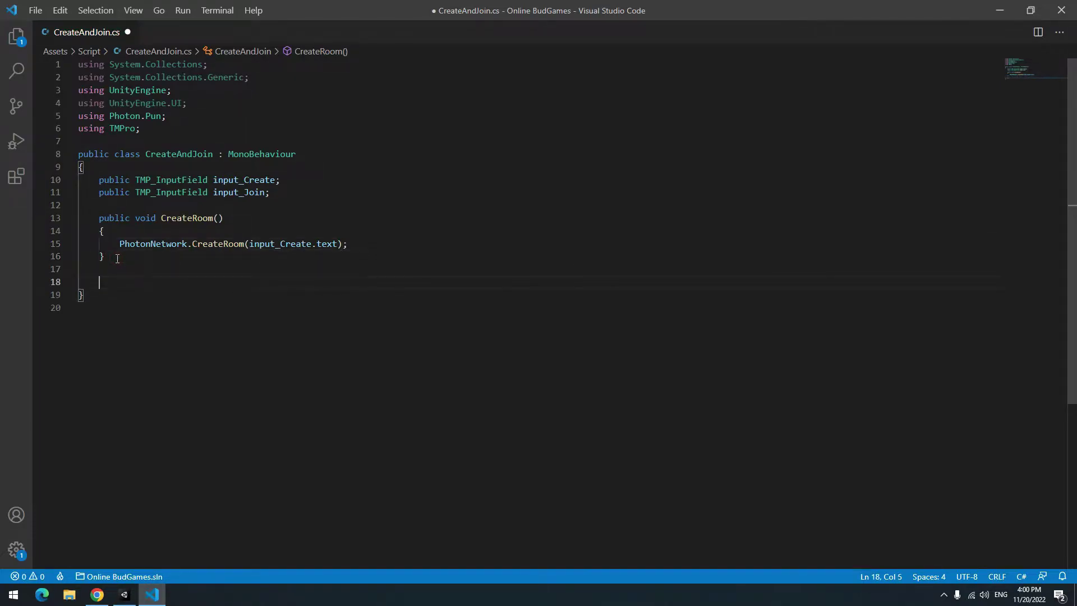
text(public void )
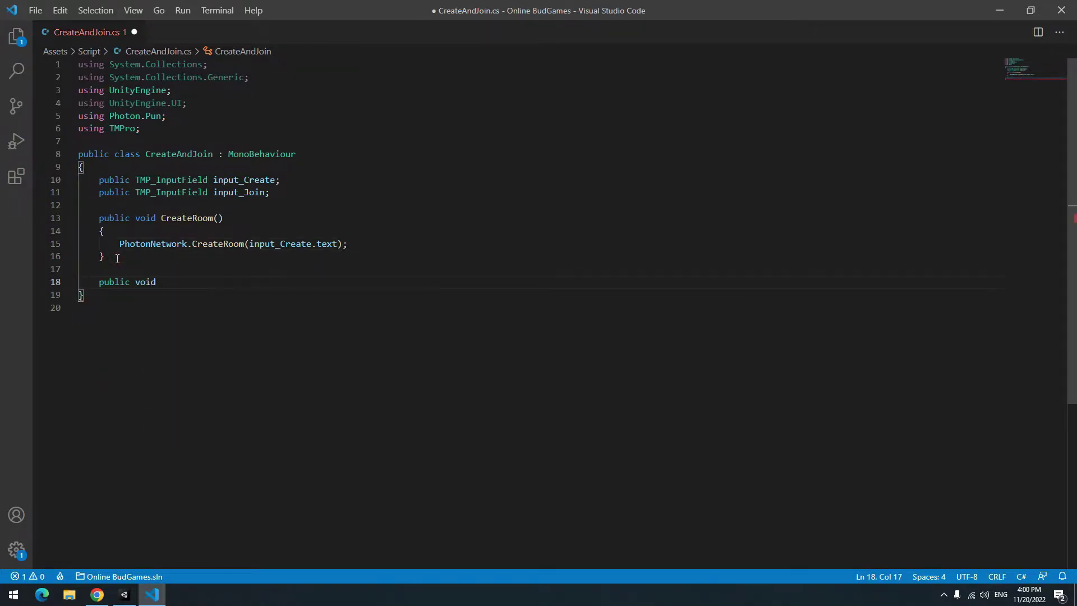
text(JoinRoom())
key(Return)
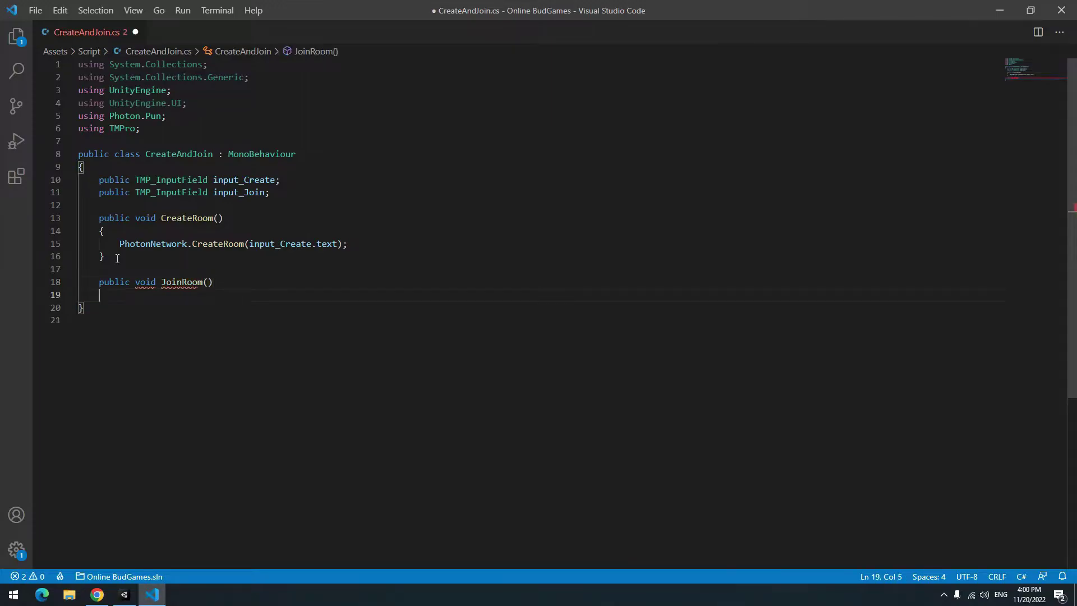
text({)
key(Return)
text(pho)
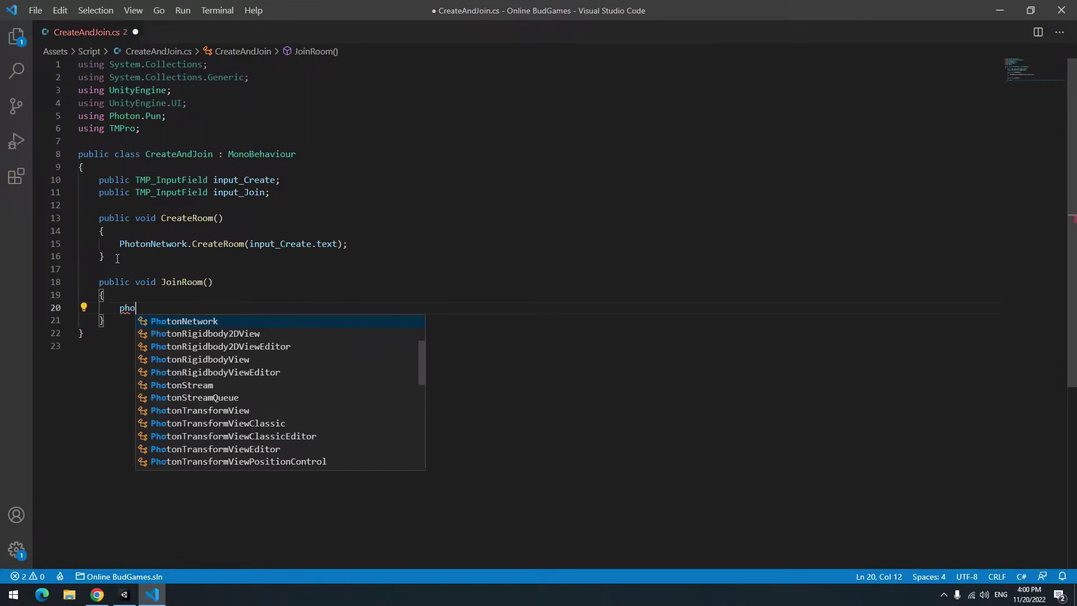
text(tonn)
key(Tab)
text(.)
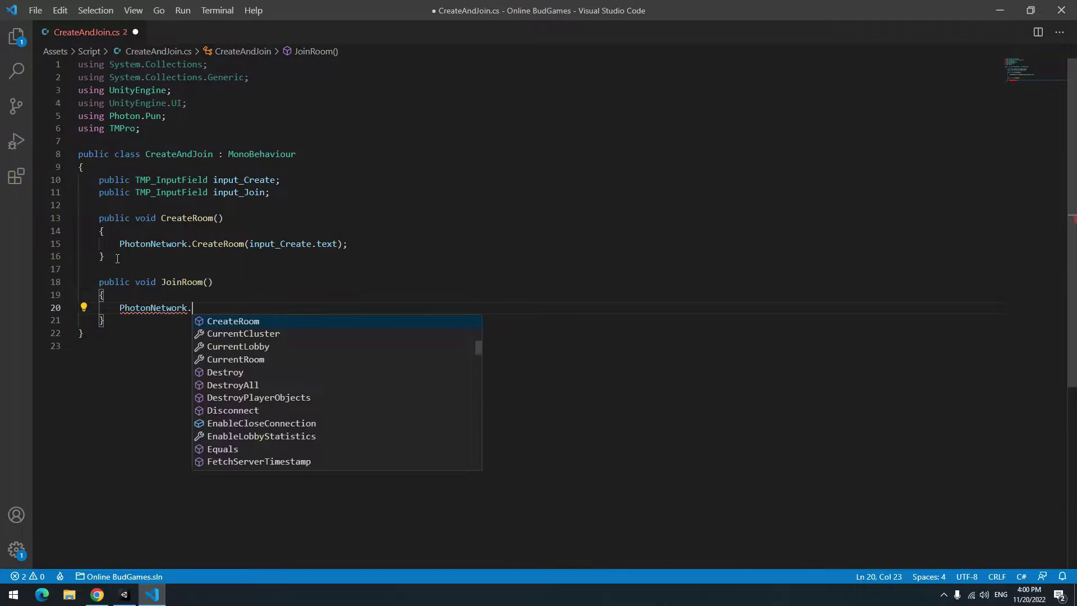
text(joi)
key(Tab)
text(()
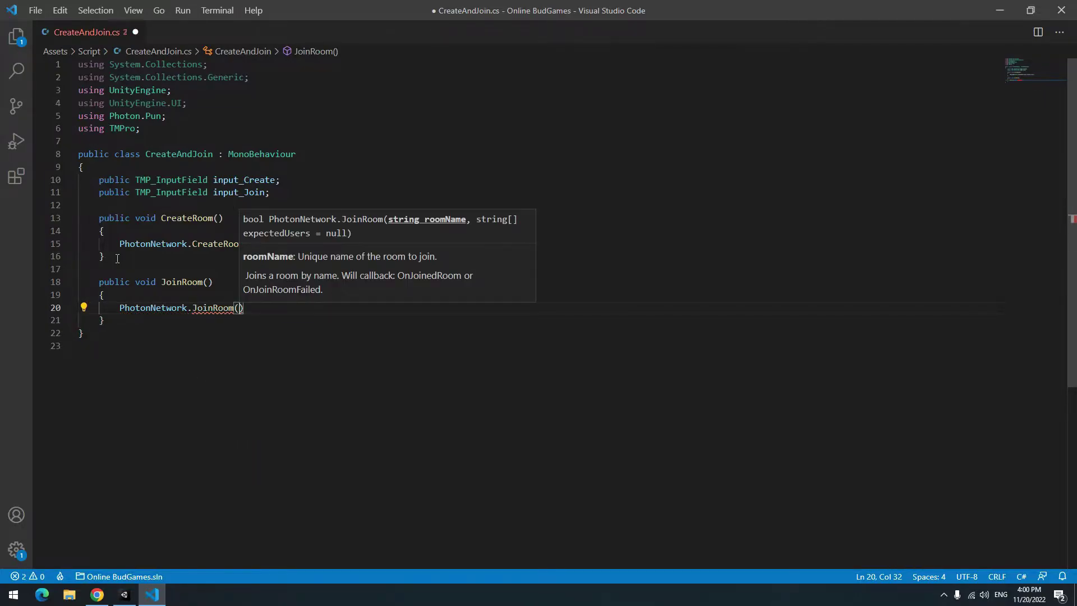
text())
- Copy input_Join from its declaration into the JoinRoom call as the argument
double_click(238, 192)
key(ctrl+c)
click(236, 308)
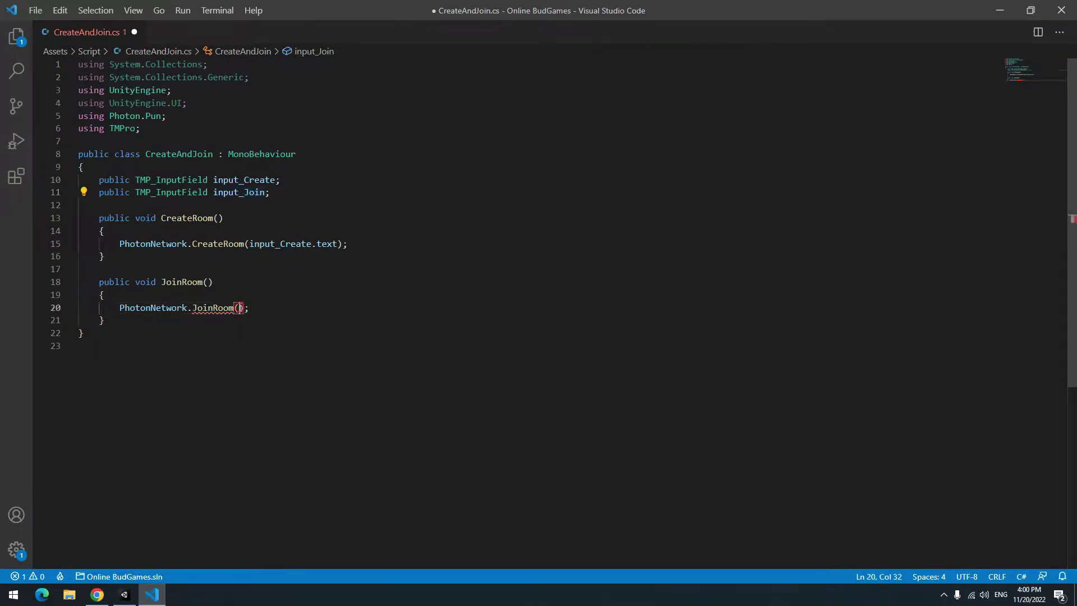
key(ctrl+v)
- Finish the JoinRoom argument as input_Join.text and change the base class to MonoBehaviourPunCallbacks
text(.text)
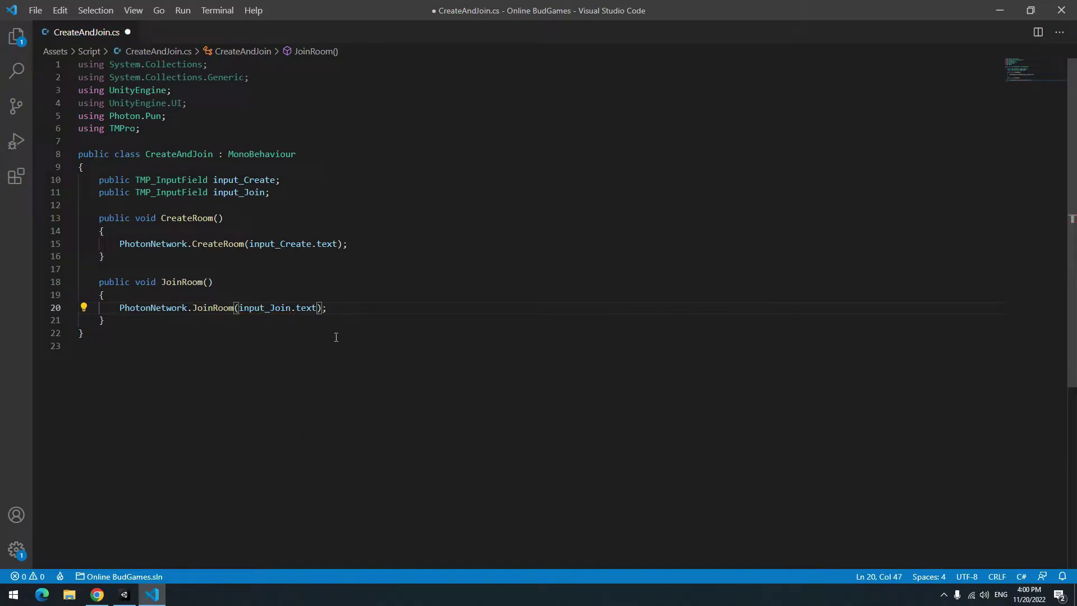
click(117, 321)
key(Return)
key(Return)
key(Return)
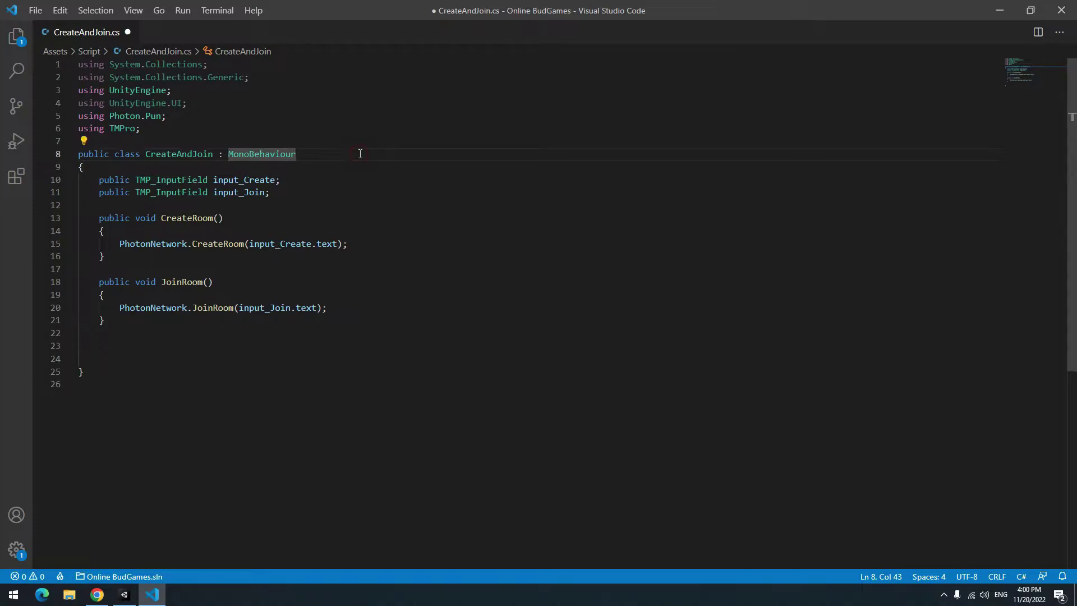
text(pu)
key(Return)
click(156, 359)
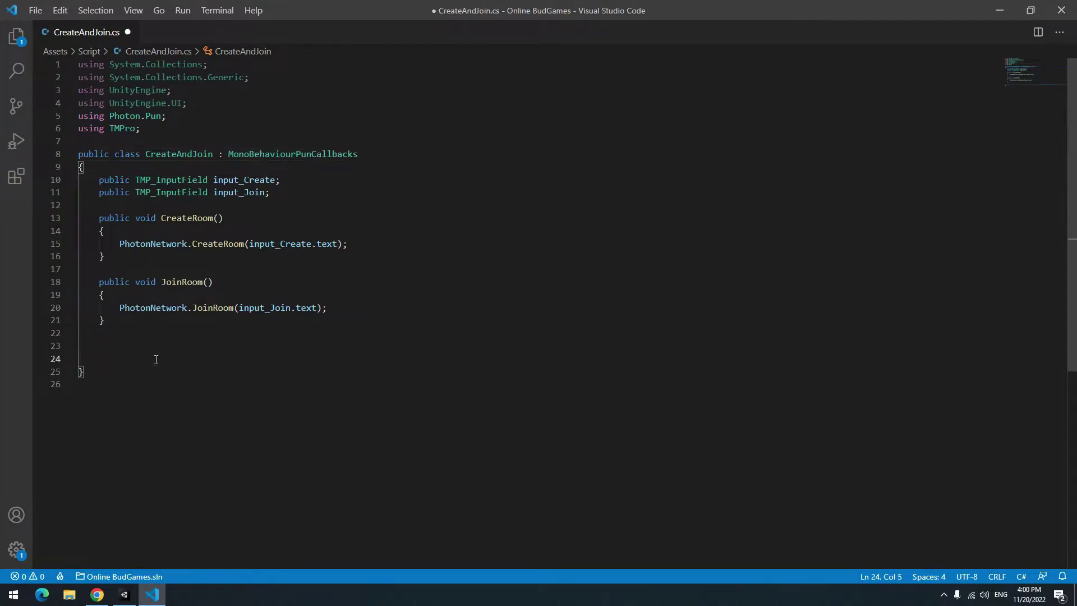
- Override OnJoinedRoom to call PhotonNetwork.LoadLevel("GamePlay")
text(ove)
key(Return)
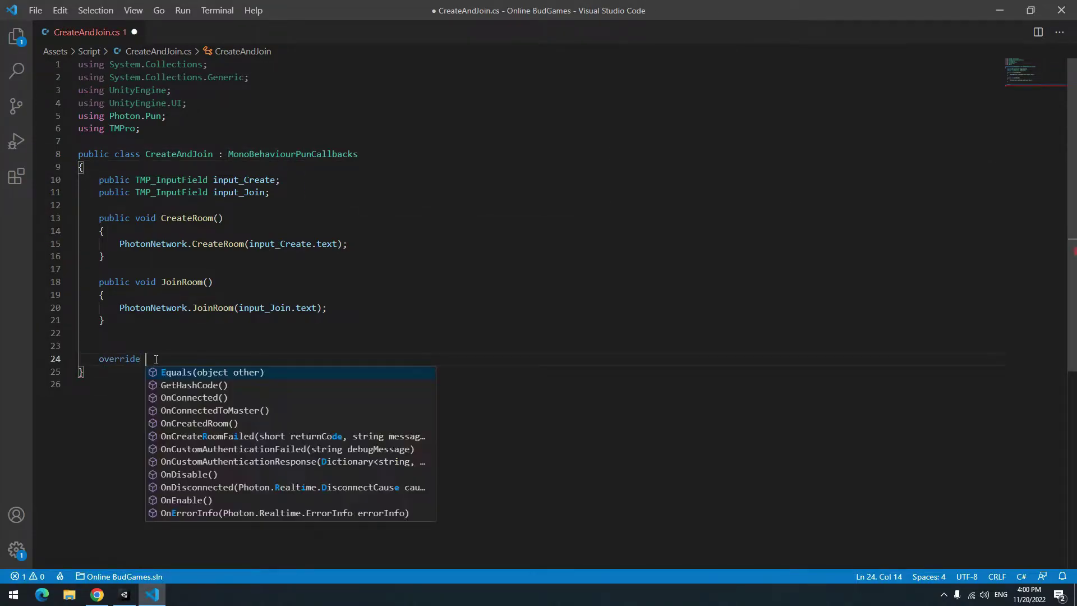
text(void On)
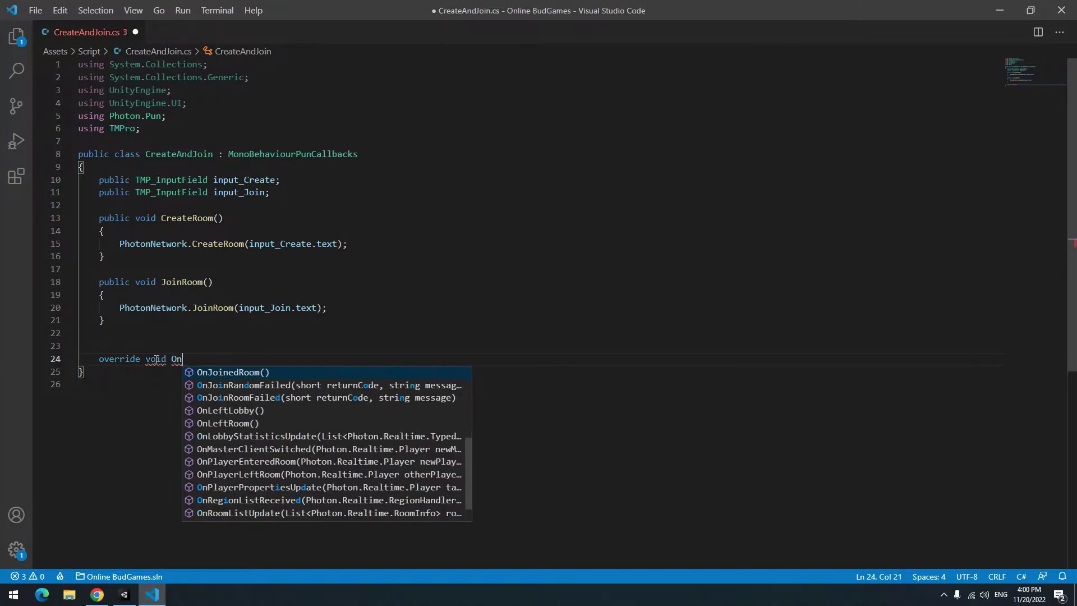
key(Return)
text(photonne)
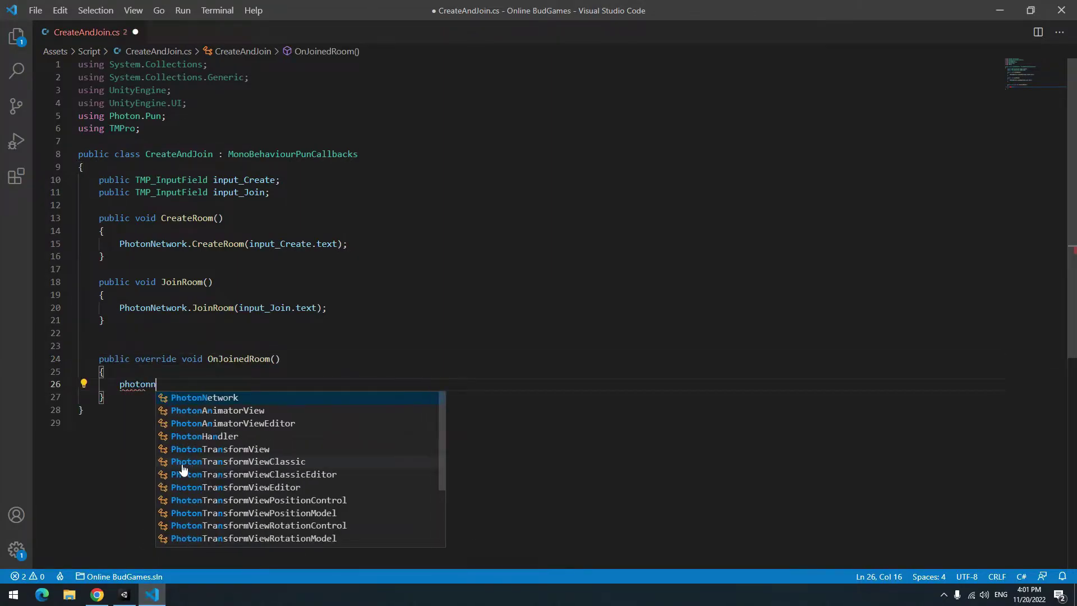
key(Return)
text(.lo)
key(Return)
text(()
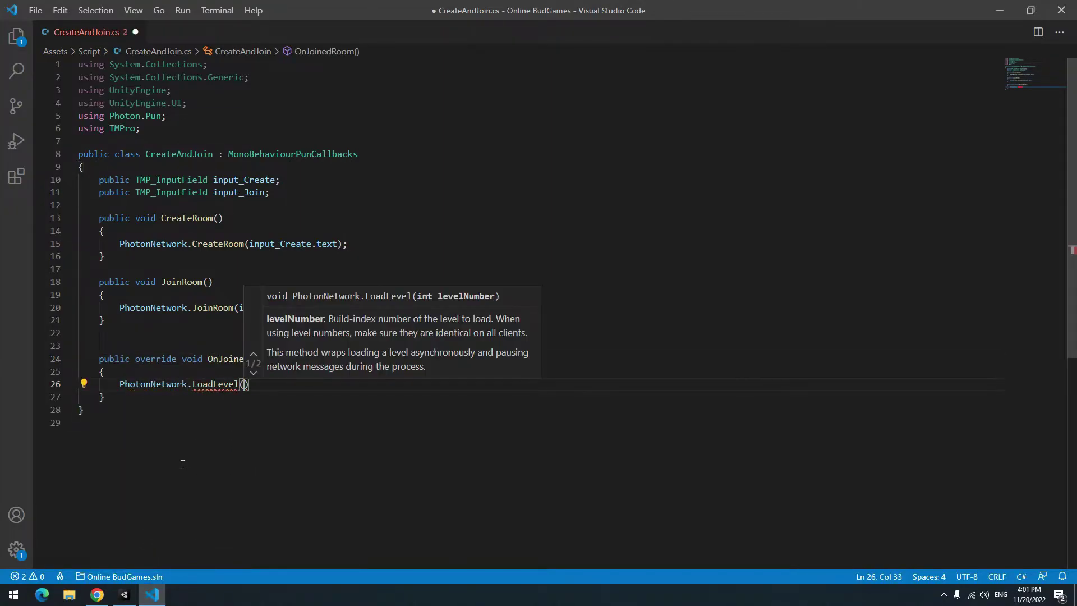
text("GamePlay")
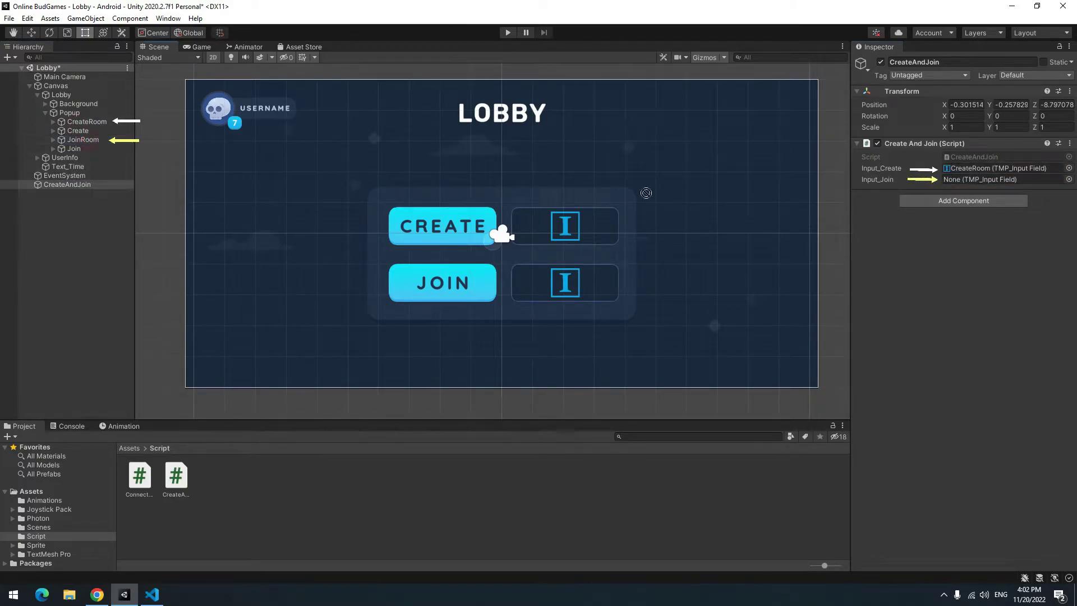
- Link the join input field to Input_Join, wire CREATE's On Click to CreateAndJoin.CreateRoom, and add a JOIN click event
drag(646, 193, 982, 179)
click(403, 219)
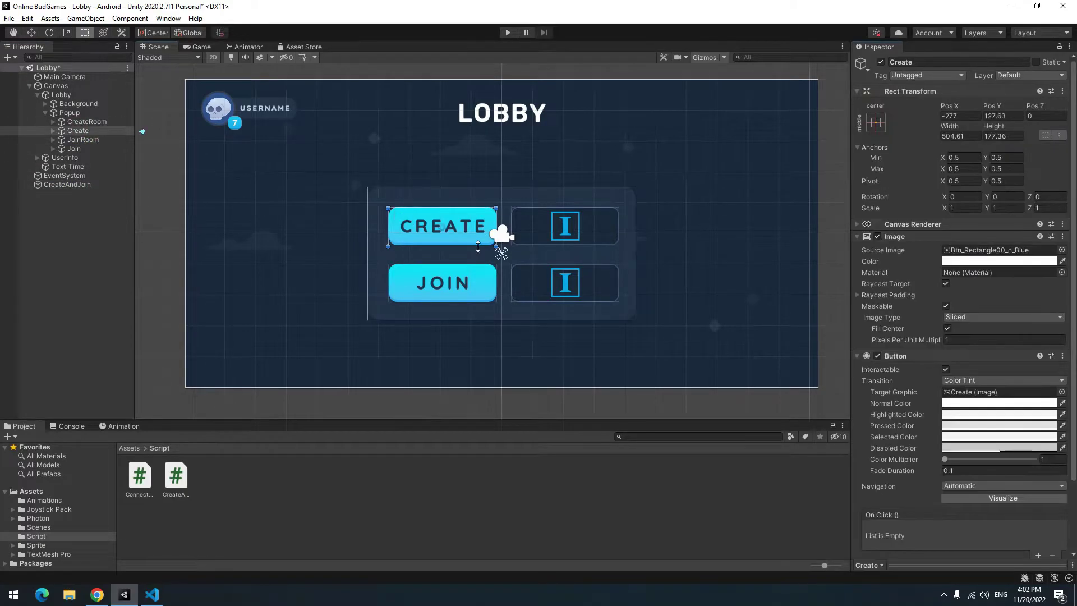
scroll(963, 337, down, 3)
click(1038, 474)
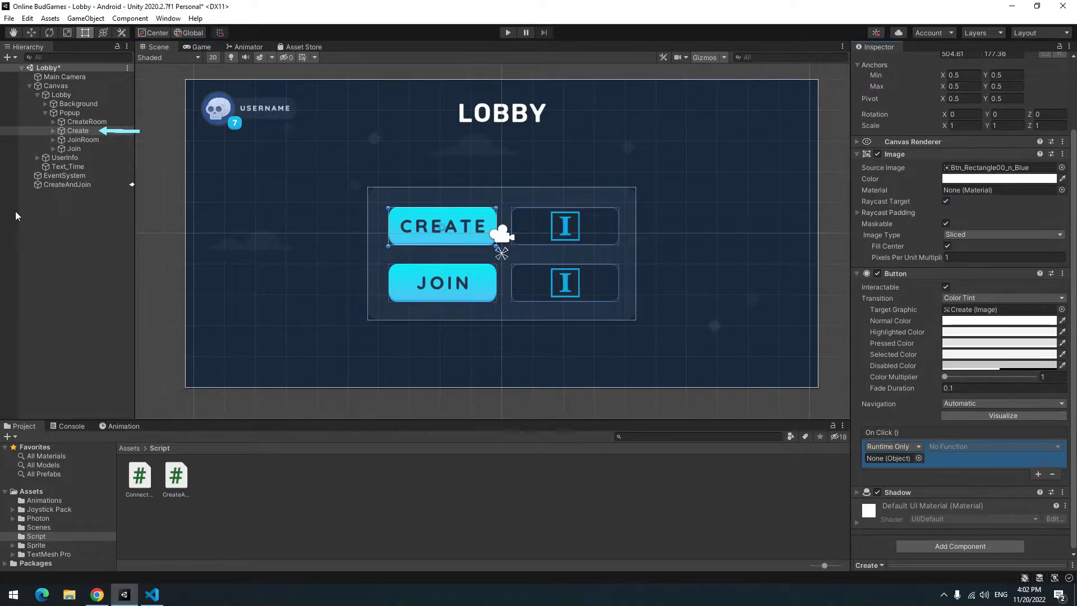
drag(67, 184, 898, 465)
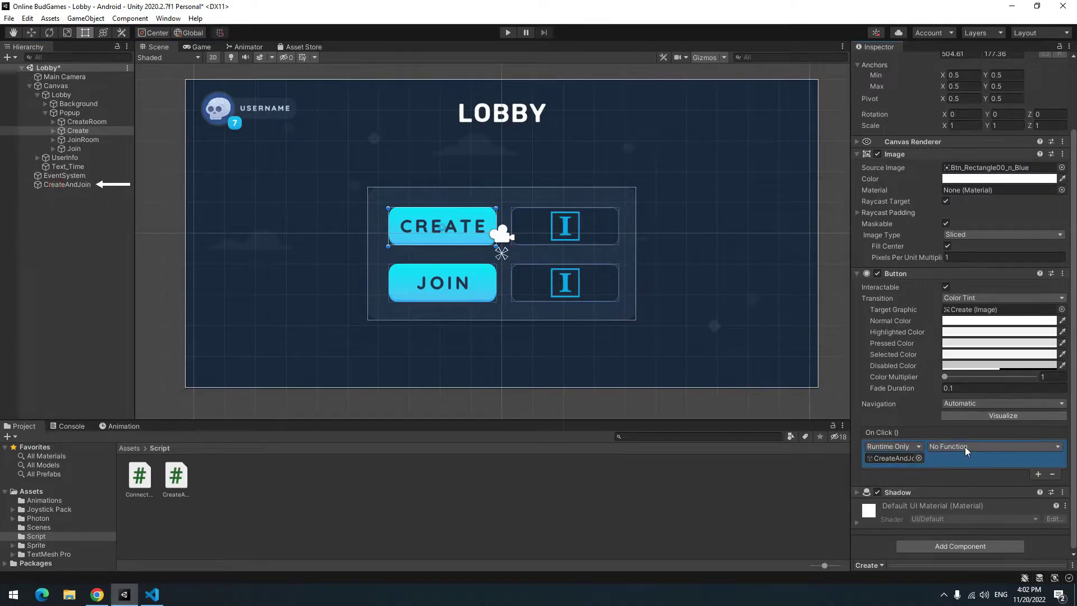
click(966, 447)
click(824, 315)
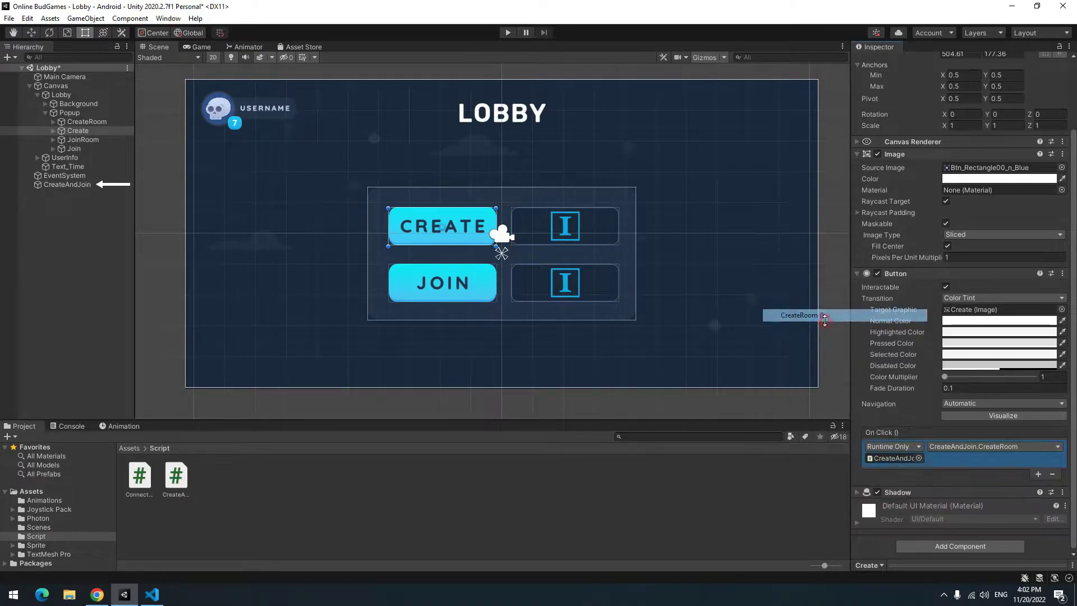
click(74, 149)
click(1038, 474)
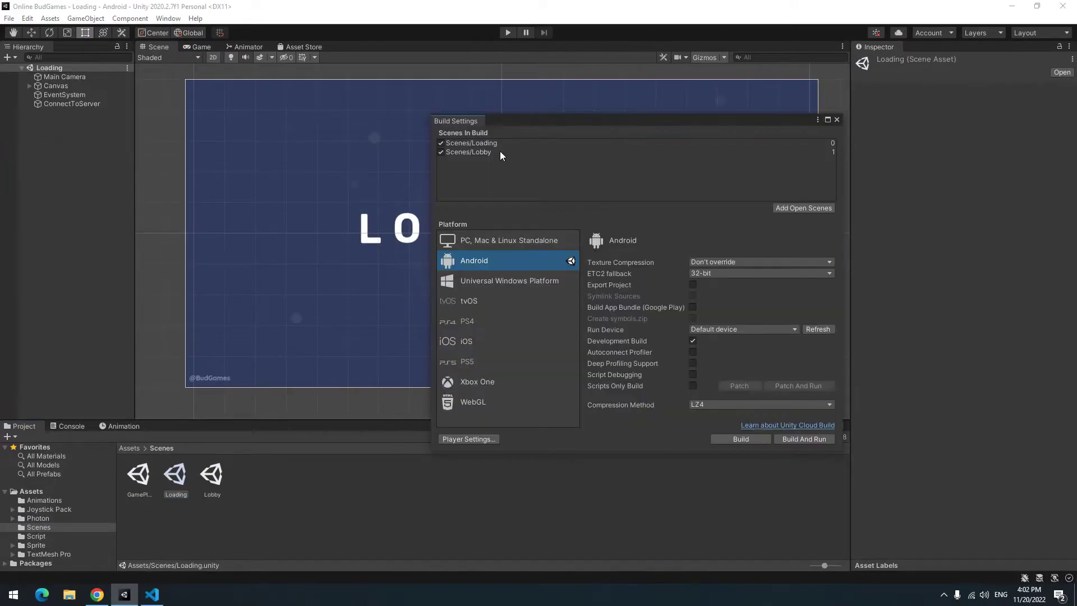
- Add the GamePlay scene to Scenes In Build and create room Bud in Play mode
drag(566, 166, 567, 167)
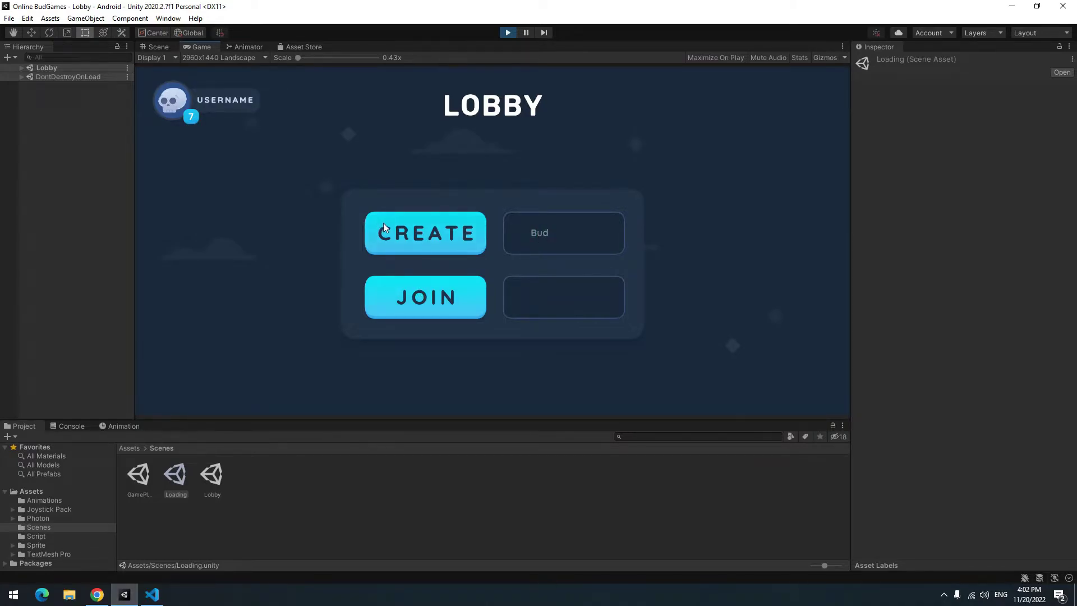
click(379, 244)
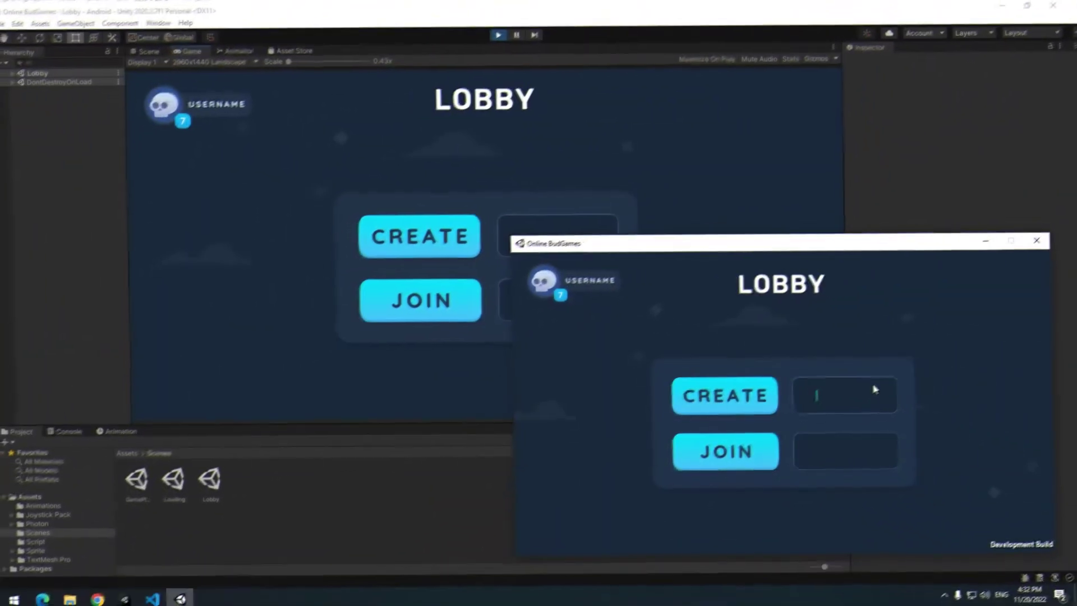
- Enter room name Bud, join it from the editor, and place the build window beside the editor
text(B)
text(y)
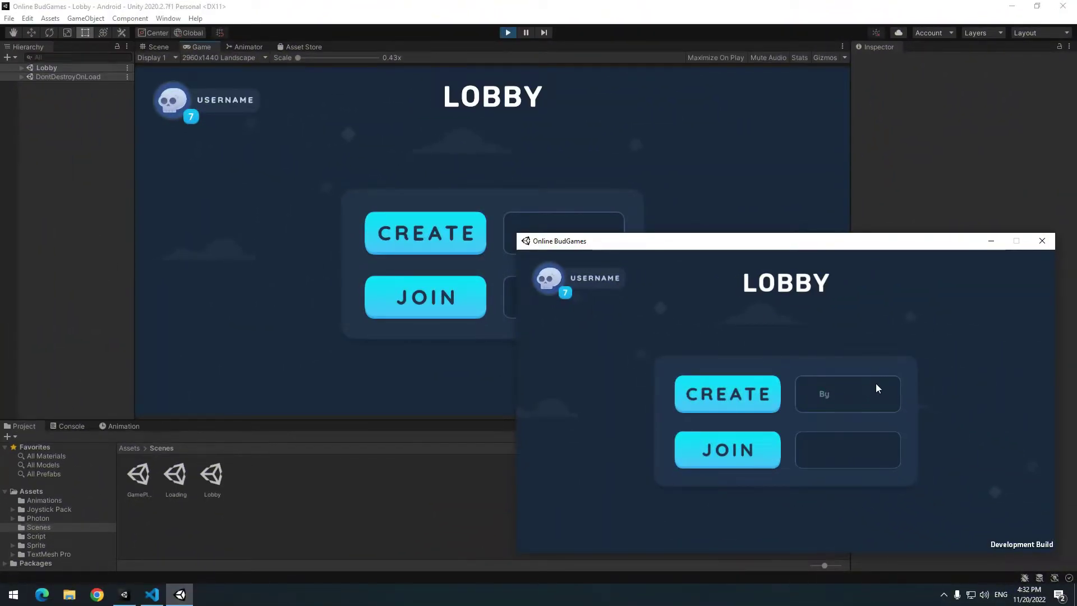
key(BackSpace)
text(ud)
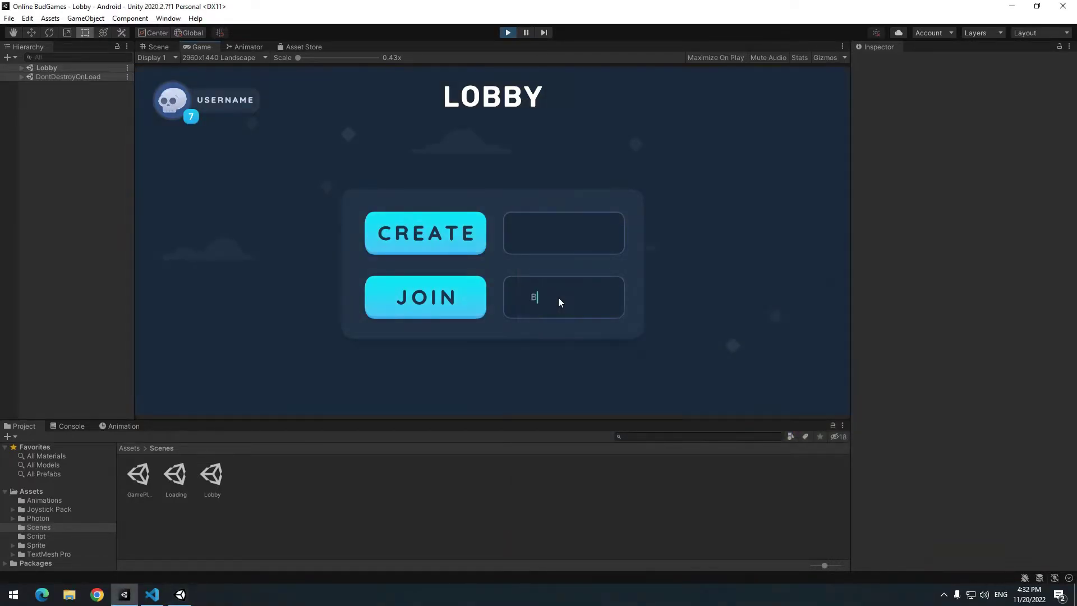
click(471, 306)
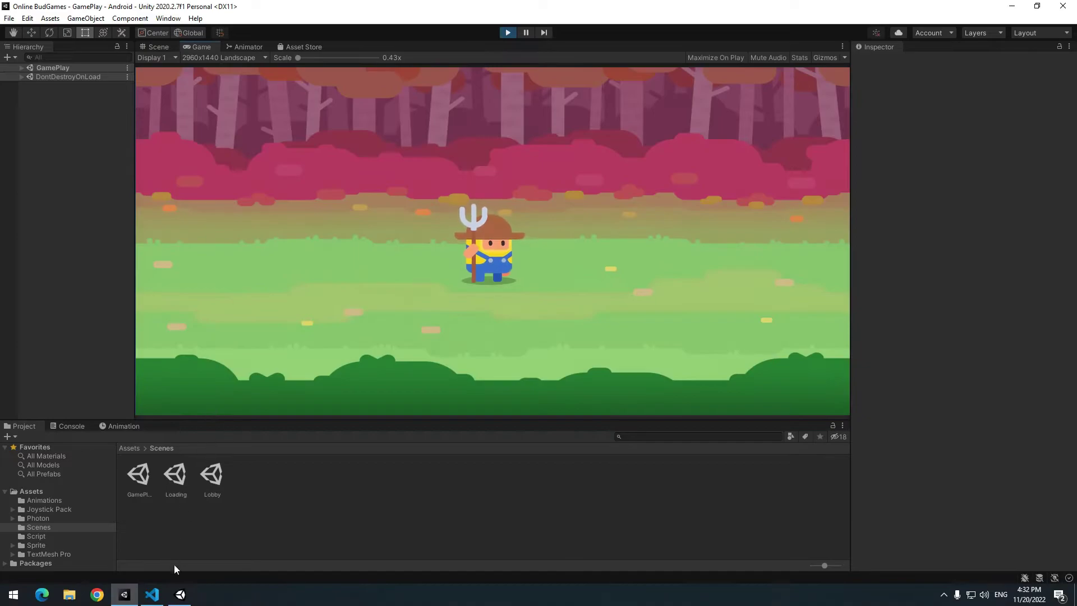
click(189, 599)
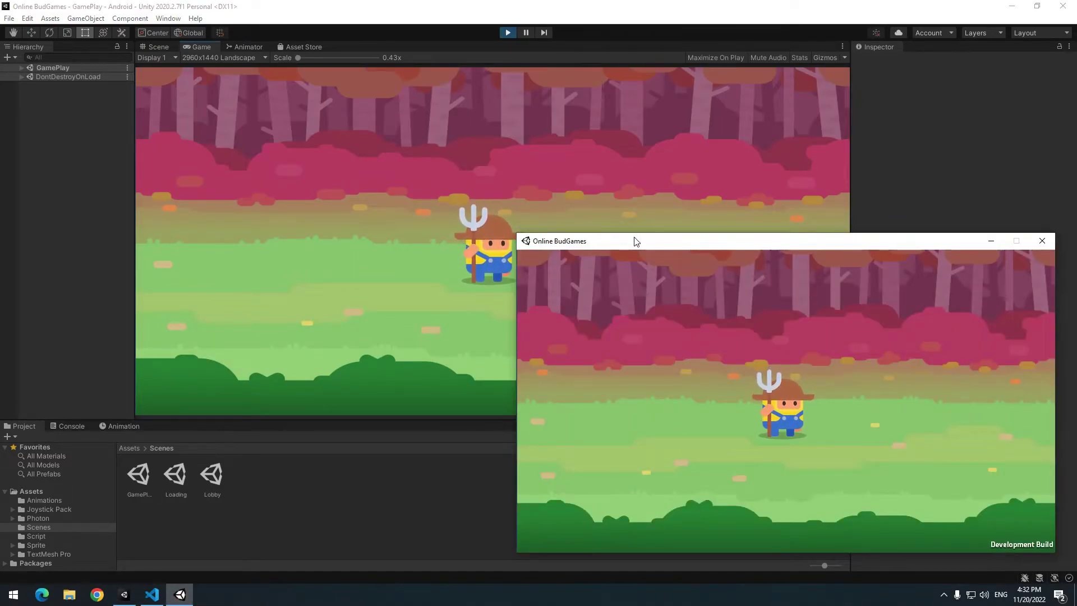
mouse_move(637, 240)
mouse_down()
mouse_move(703, 221)
mouse_move(649, 238)
mouse_up()
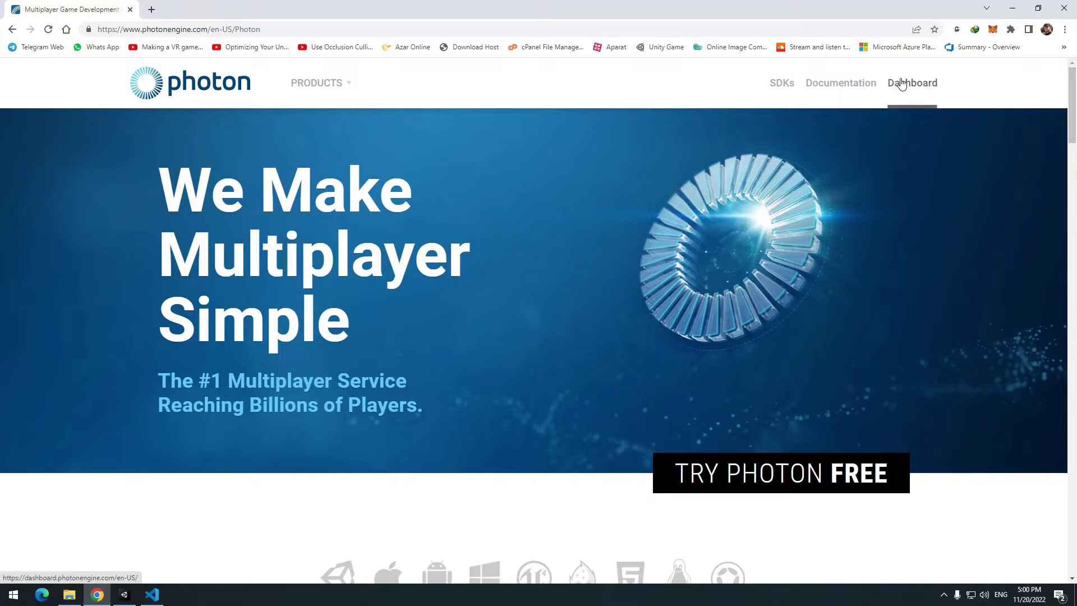
- Set the Budgames Online app's Regions Whitelist to 'eu;' and save it
click(901, 83)
click(557, 499)
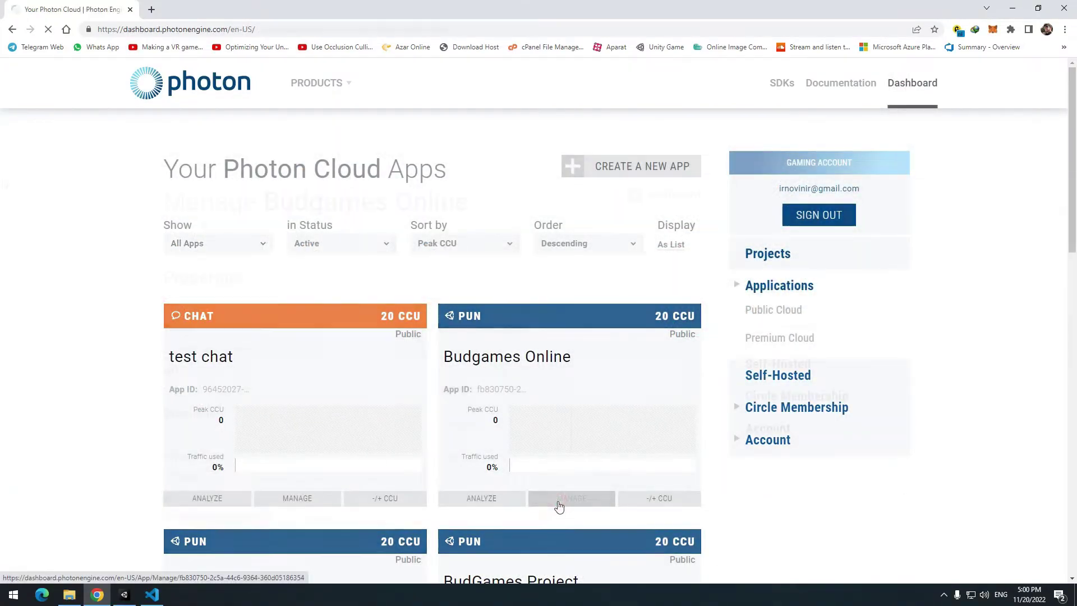
scroll(15, 247, down, 10)
scroll(16, 248, down, 5)
click(210, 359)
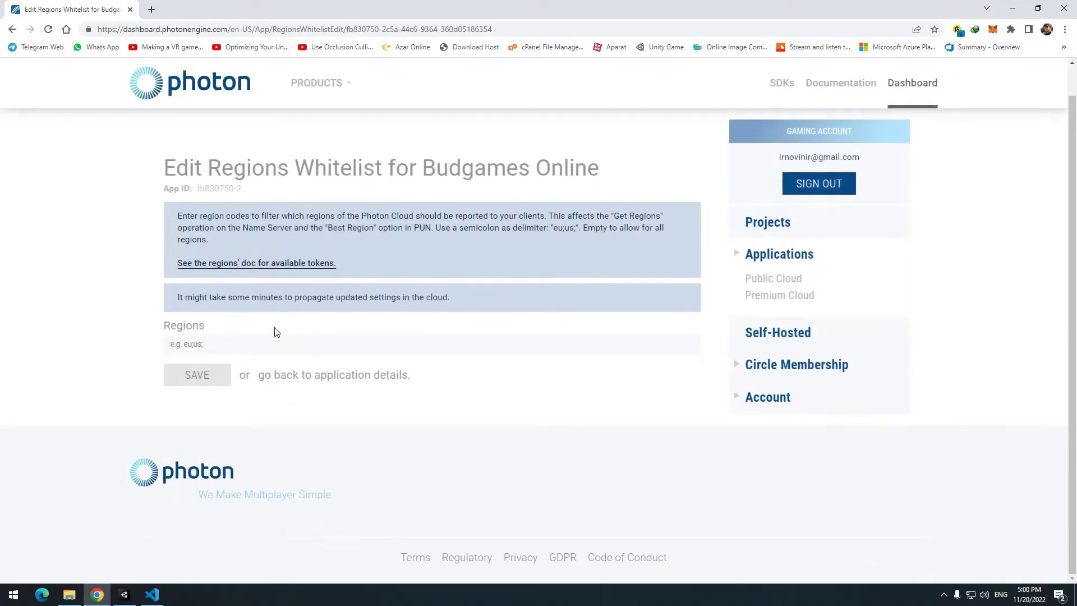
click(230, 373)
text(eu;)
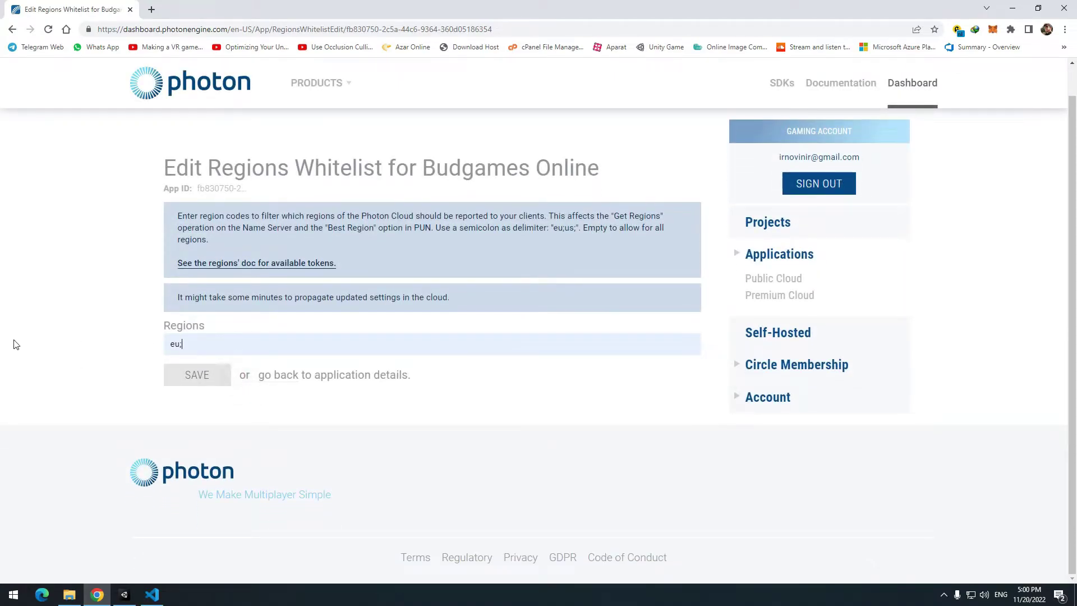
click(189, 381)
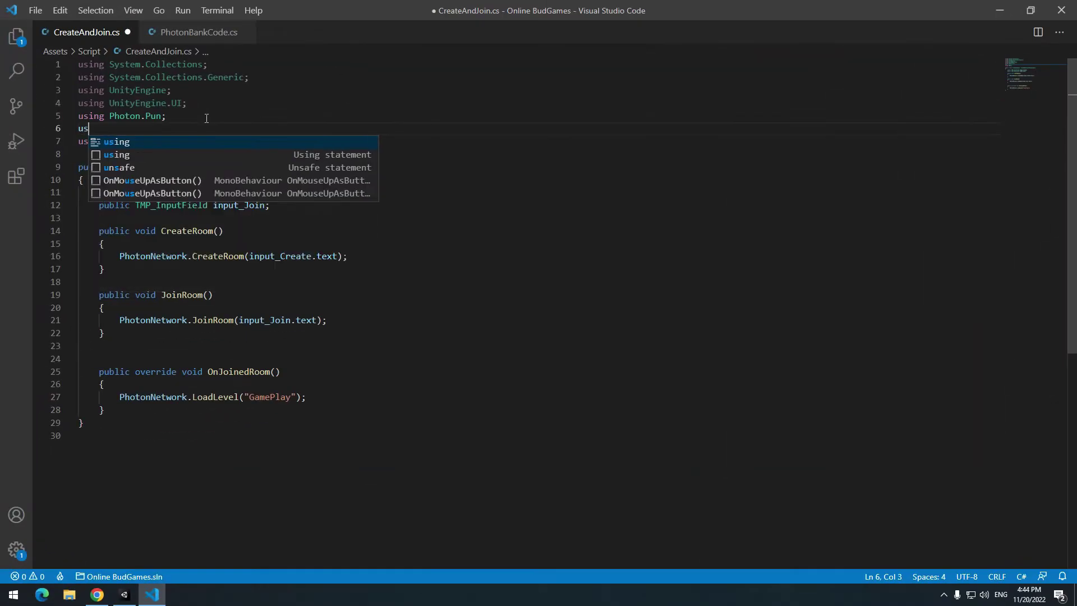
- Import Photon.Realtime and pass RoomOptions (MaxPlayers 4, IsVisible, IsOpen true), TypedLobby.Default and null to CreateRoom
text(sing )
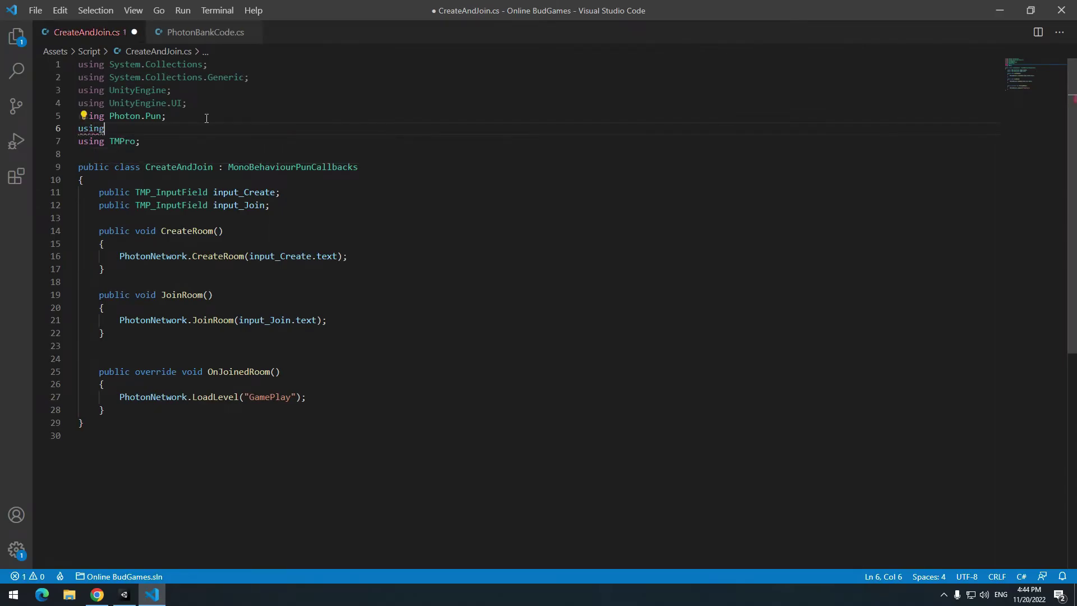
text(photon.Realtime)
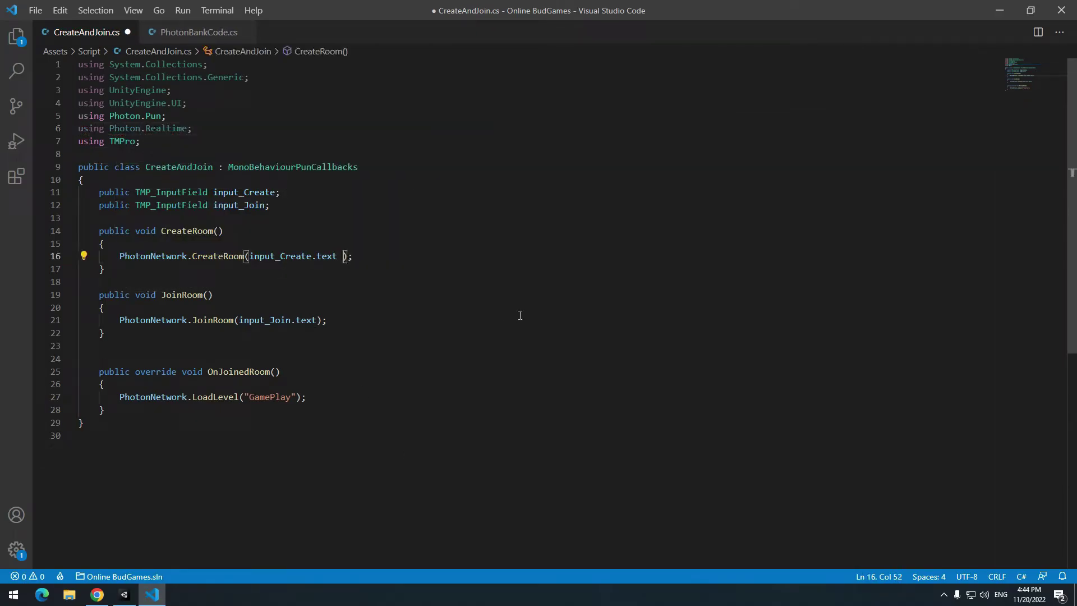
text( , )
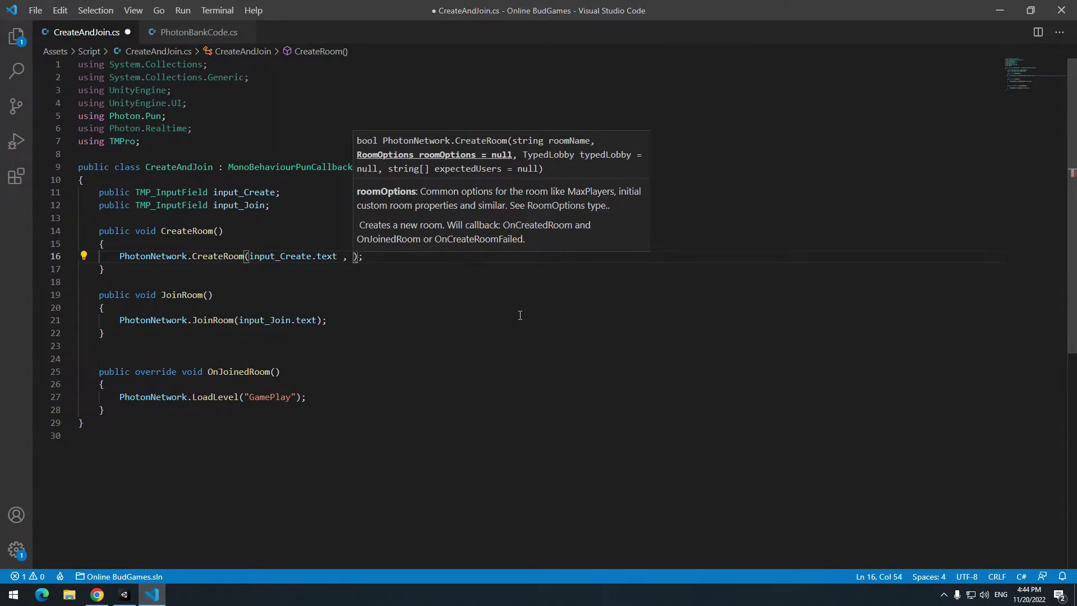
text(new roo)
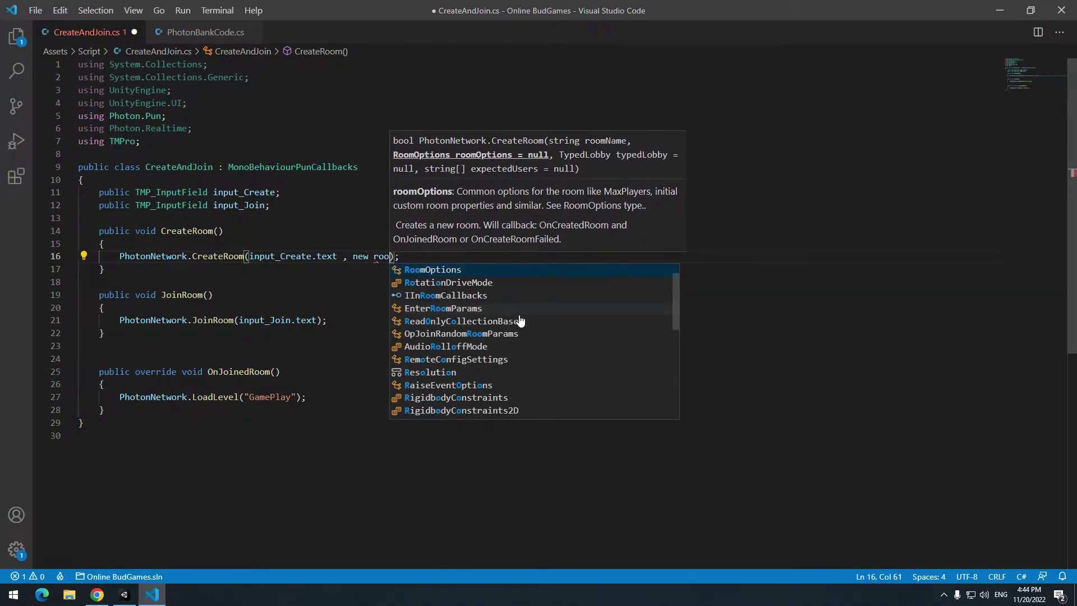
key(Return)
text(() {)
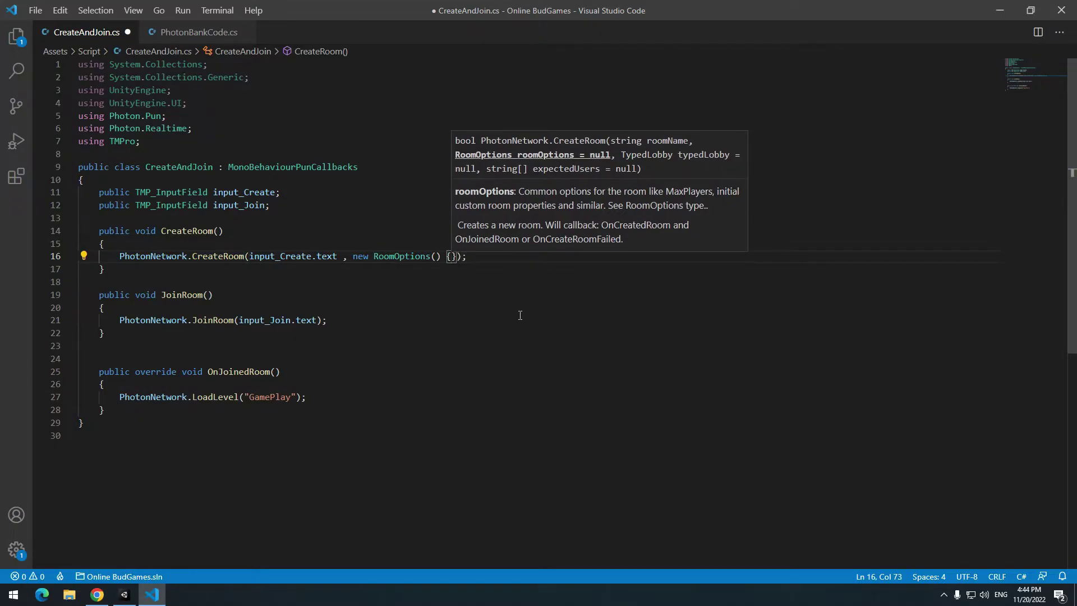
text(MaxPlayers = )
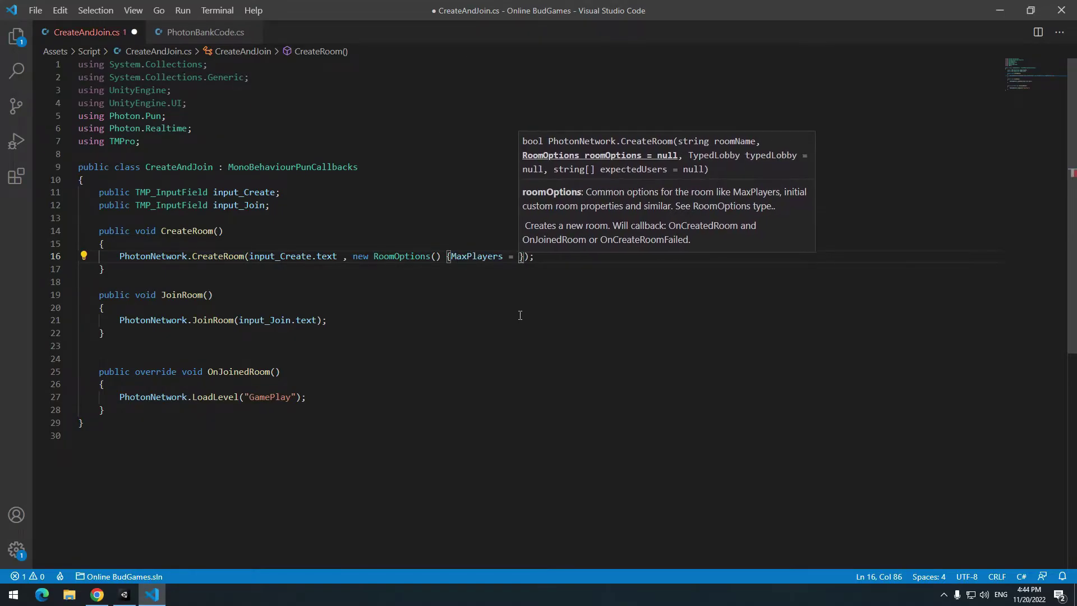
text(4)
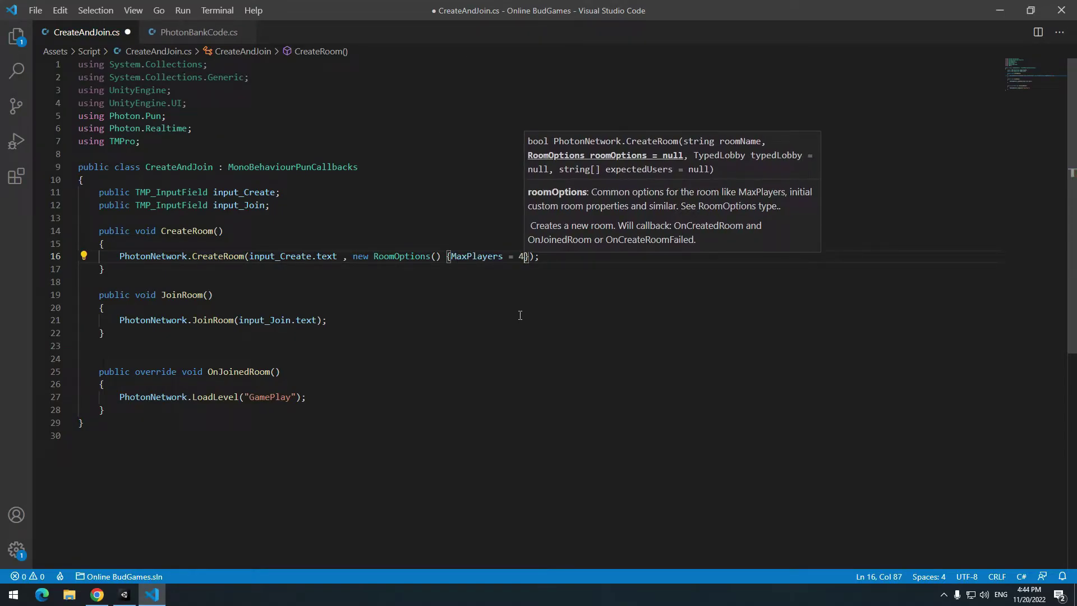
text( , IsVisible = )
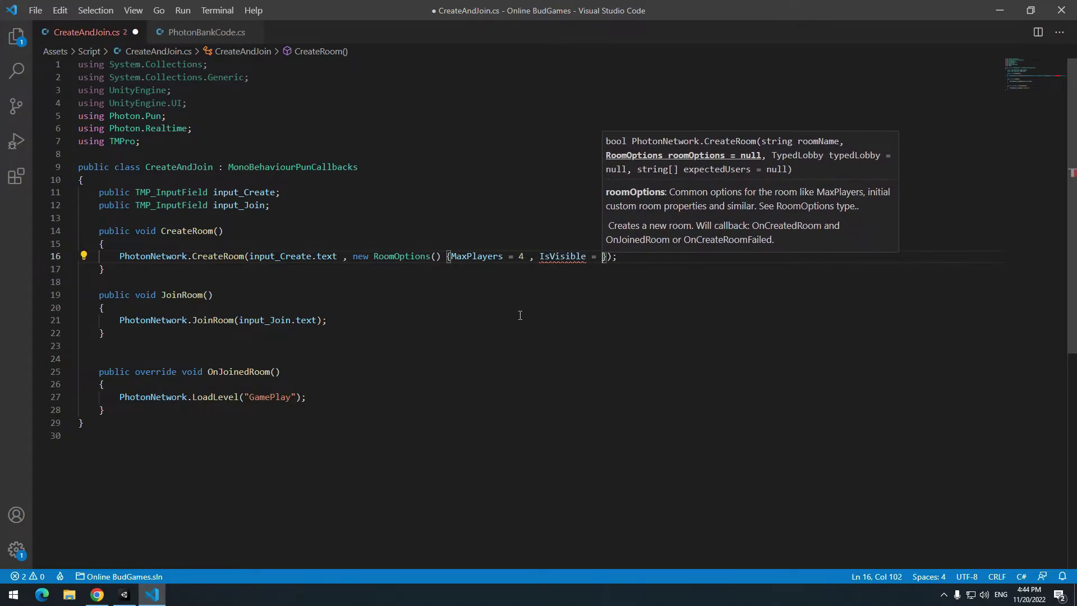
text(true ,)
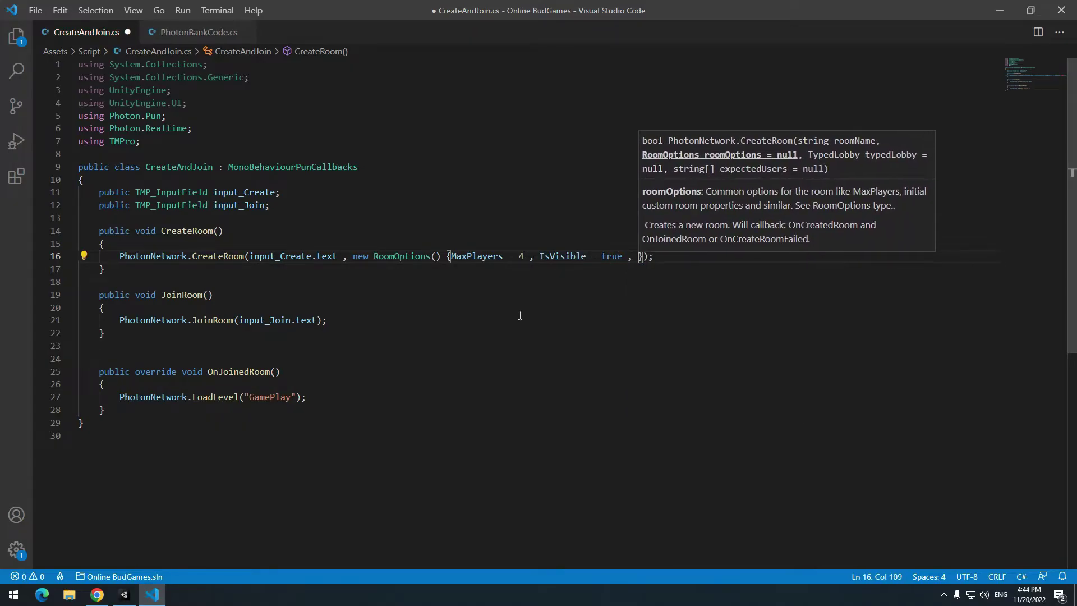
text( is)
key(Tab)
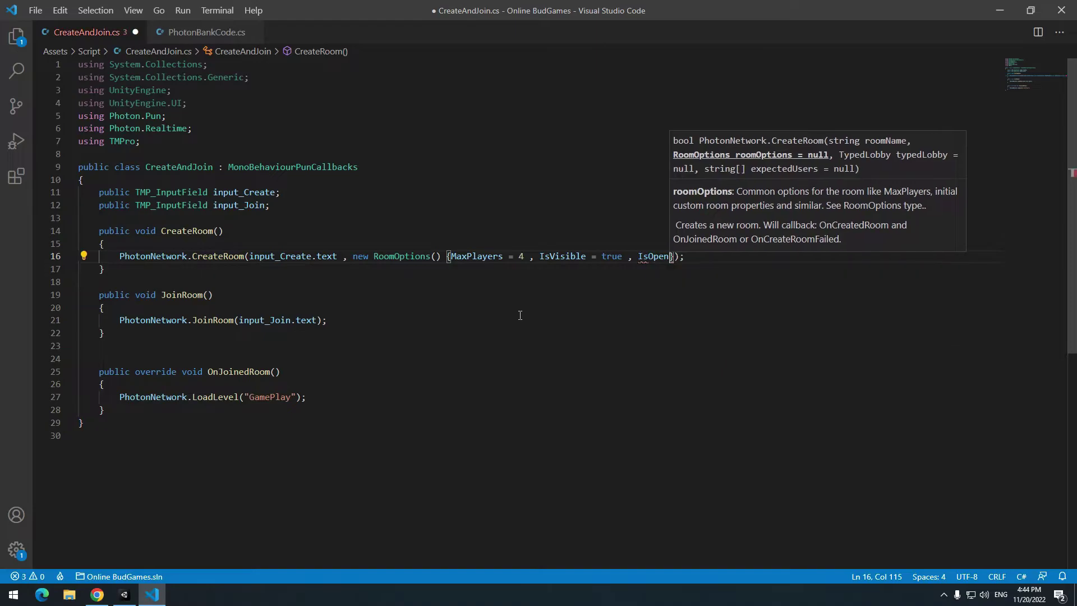
text(= true})
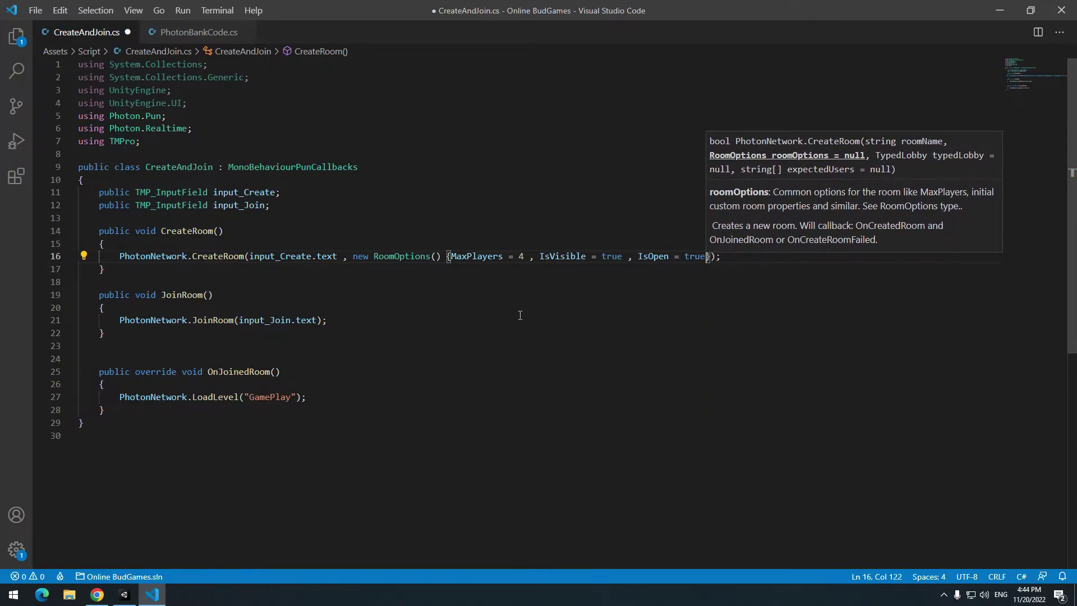
text( , TypedLobby.Default , )
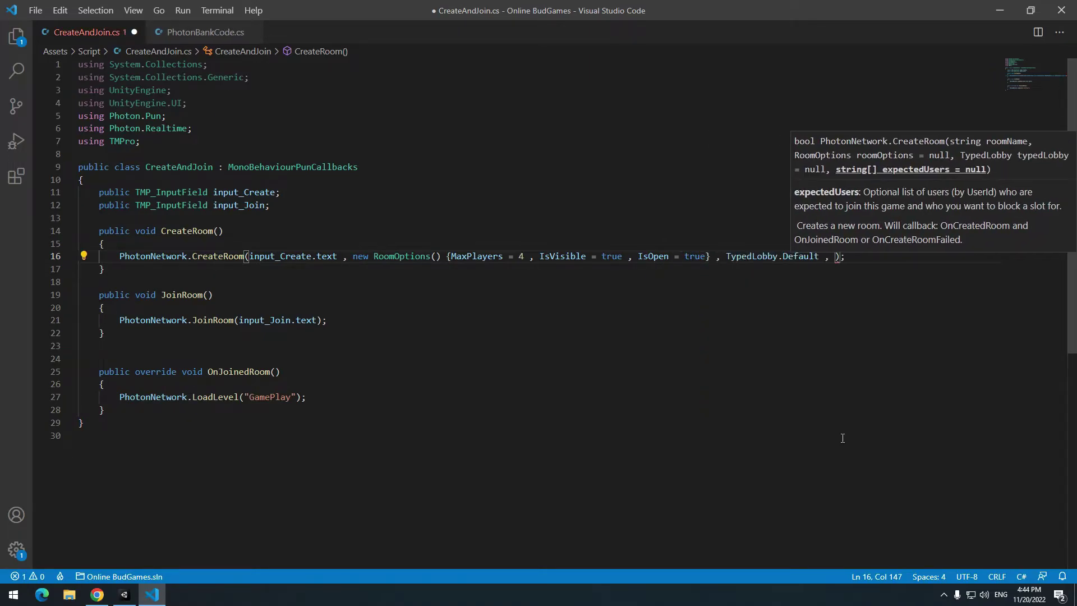
text(nu)
key(Tab)
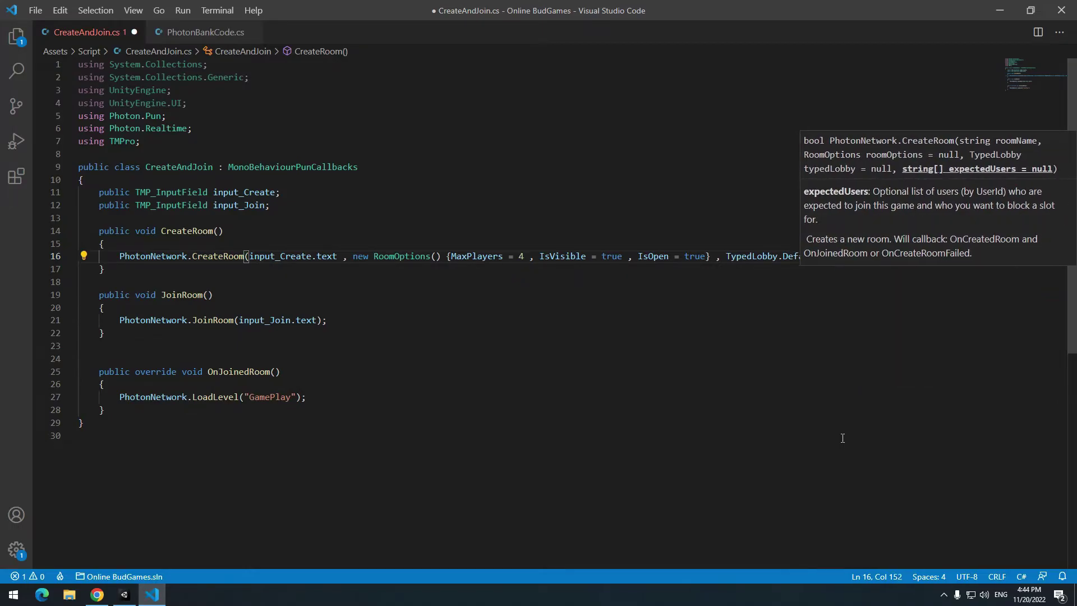
text();)
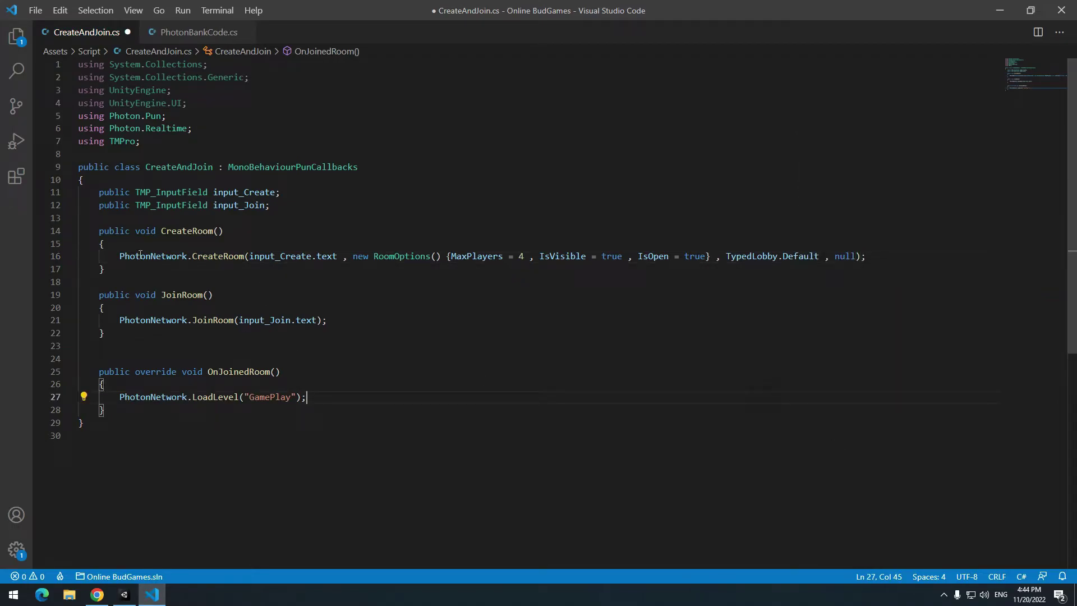
mouse_move(116, 258)
mouse_down()
mouse_move(455, 270)
mouse_move(465, 255)
mouse_move(532, 240)
mouse_up()
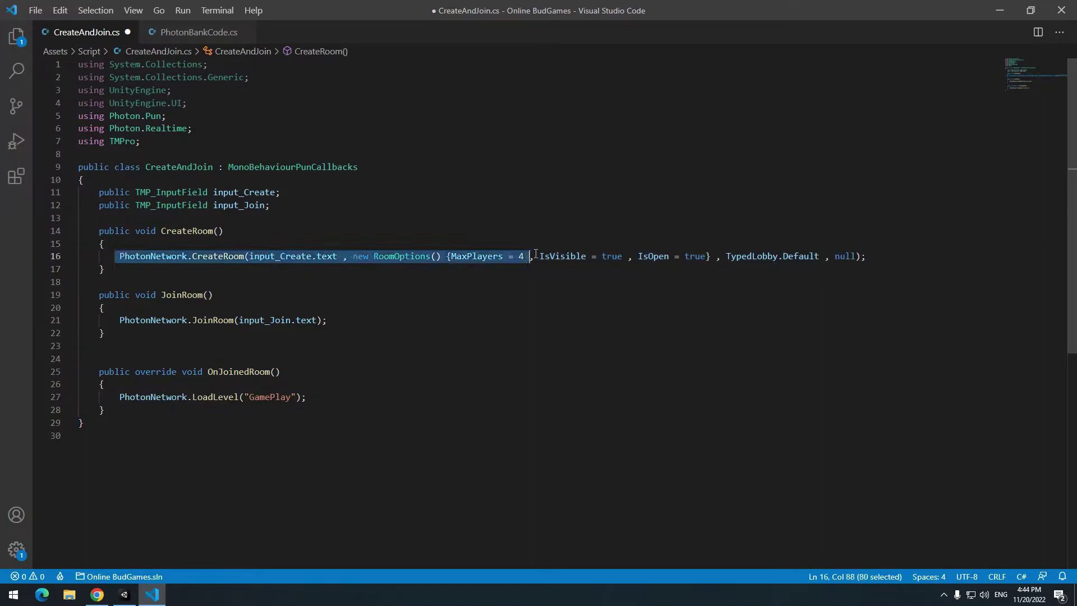
- Replace the call with JoinOrCreateRoom(input_Create.text, RoomOptions MaxPlayers 2, TypedLobby.Default, null)
mouse_move(535, 254)
mouse_down()
mouse_move(891, 257)
mouse_move(192, 256)
mouse_up()
click(198, 281)
text(join)
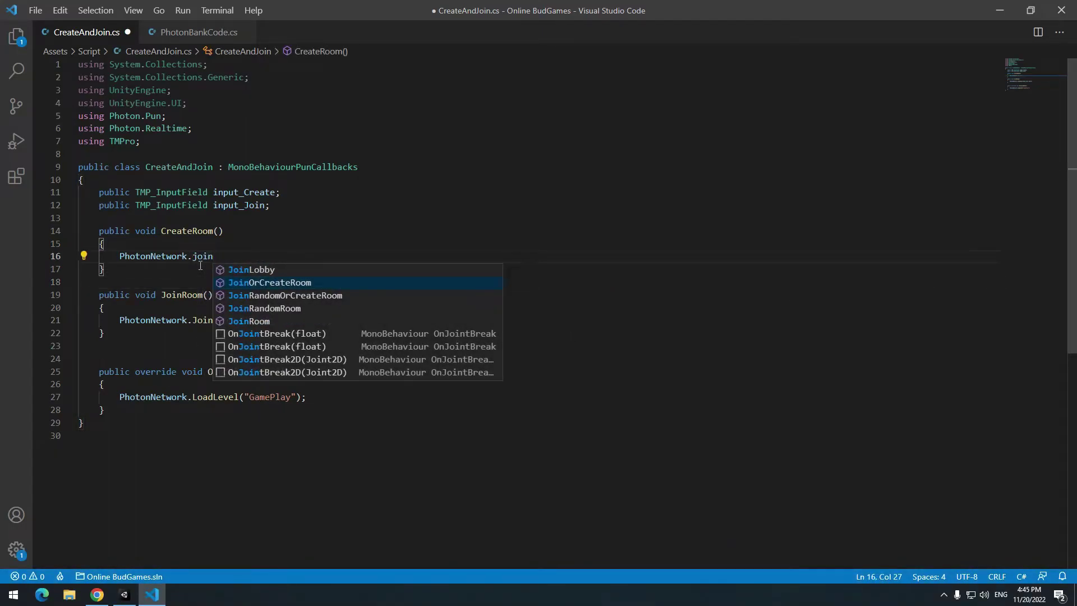
key(Tab)
text(()
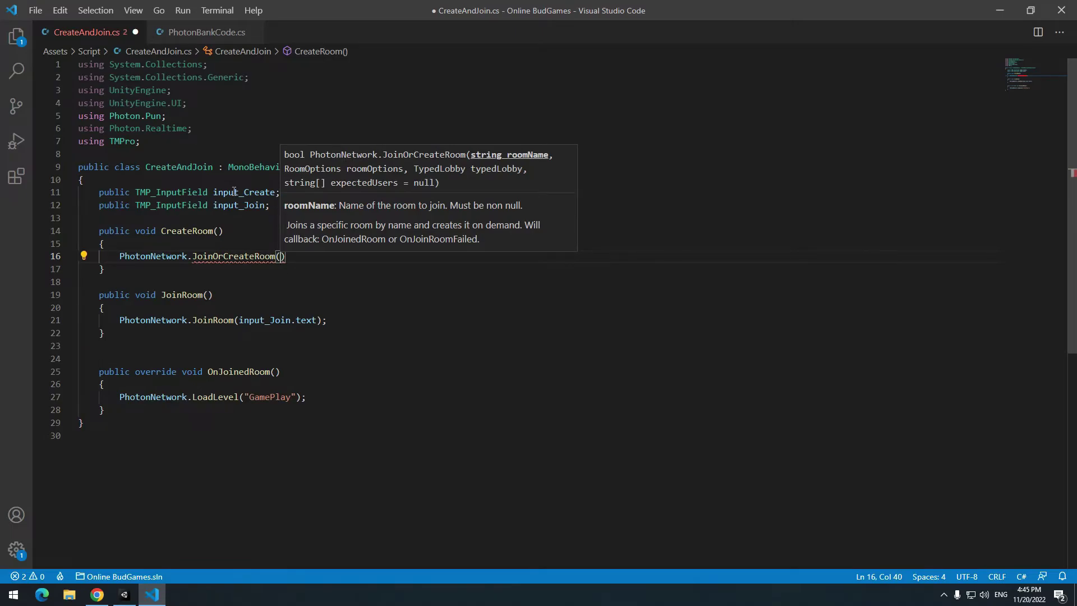
text(input_Create.text , )
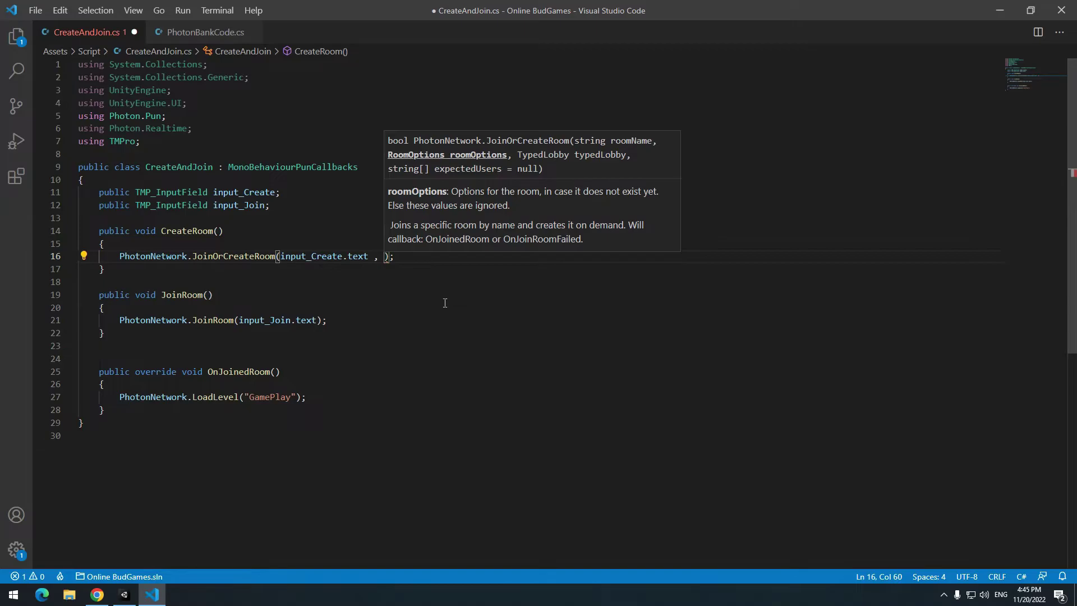
text(new RoomOptions)
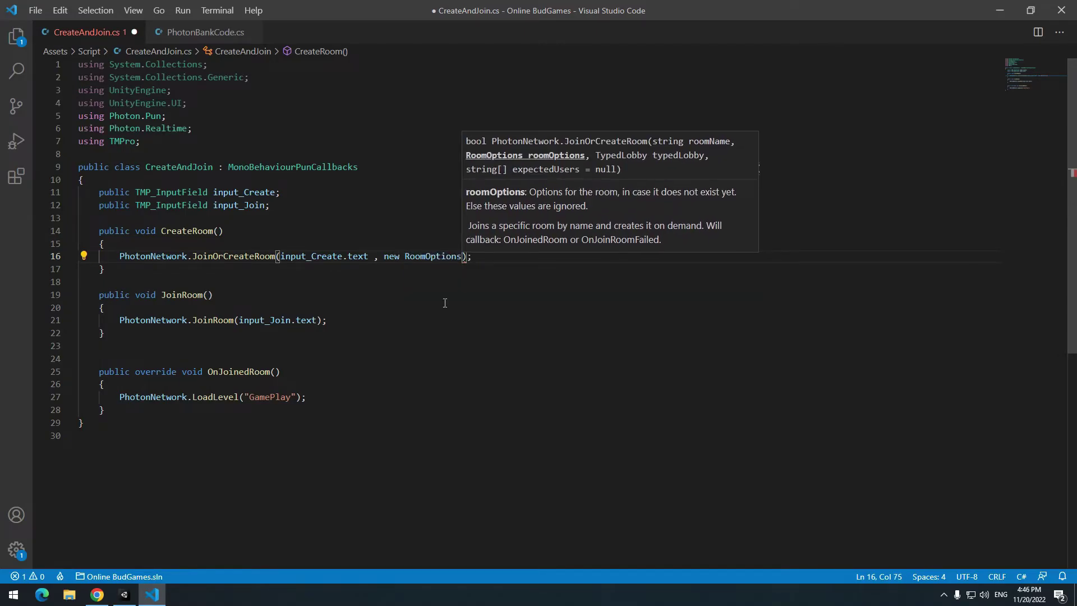
text(() {MaxPlayers = 2} )
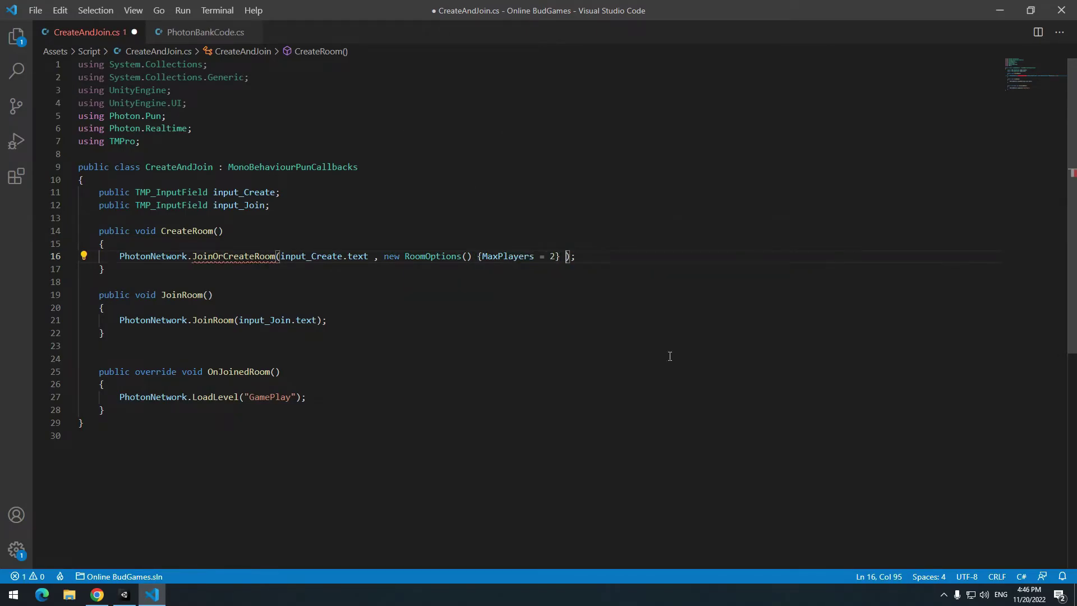
text(, TypedLobby.Default , )
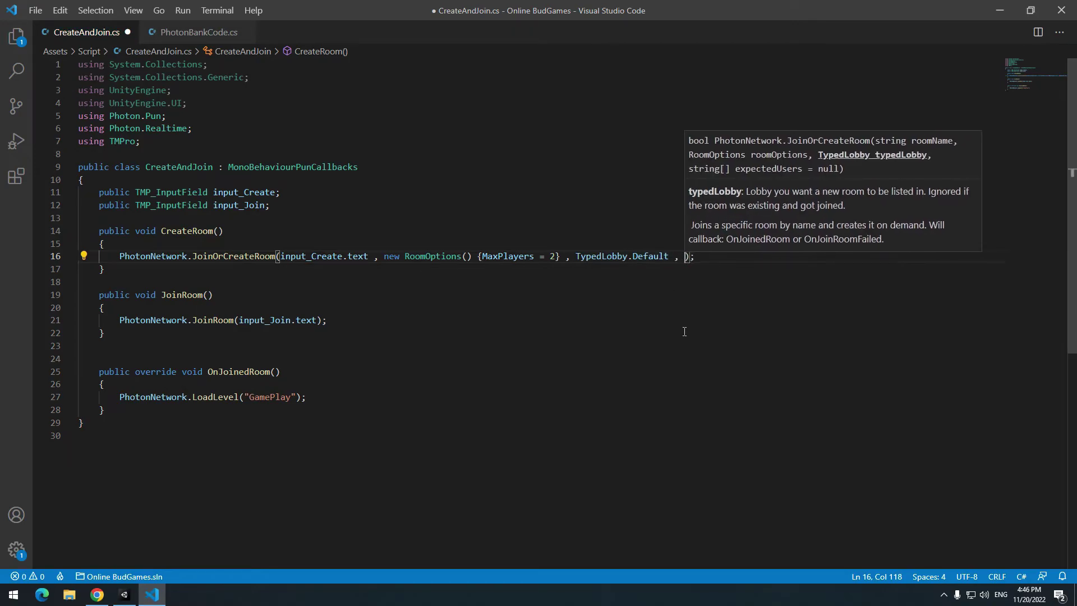
text(null)
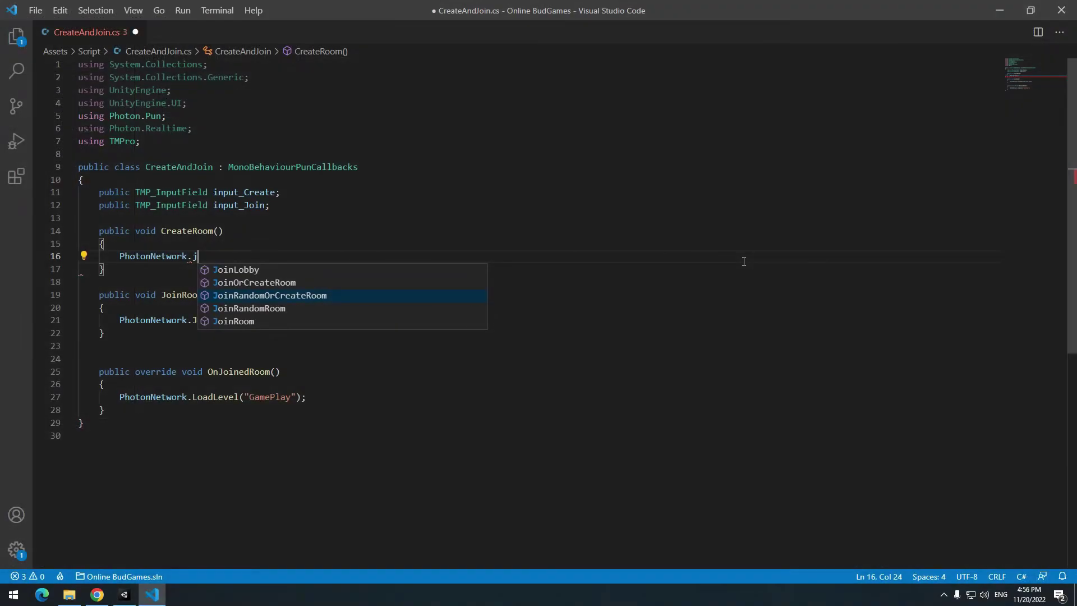
- Make room creation call JoinRandomOrCreateRoom(null, 4) and save the script
key(Return)
text(()
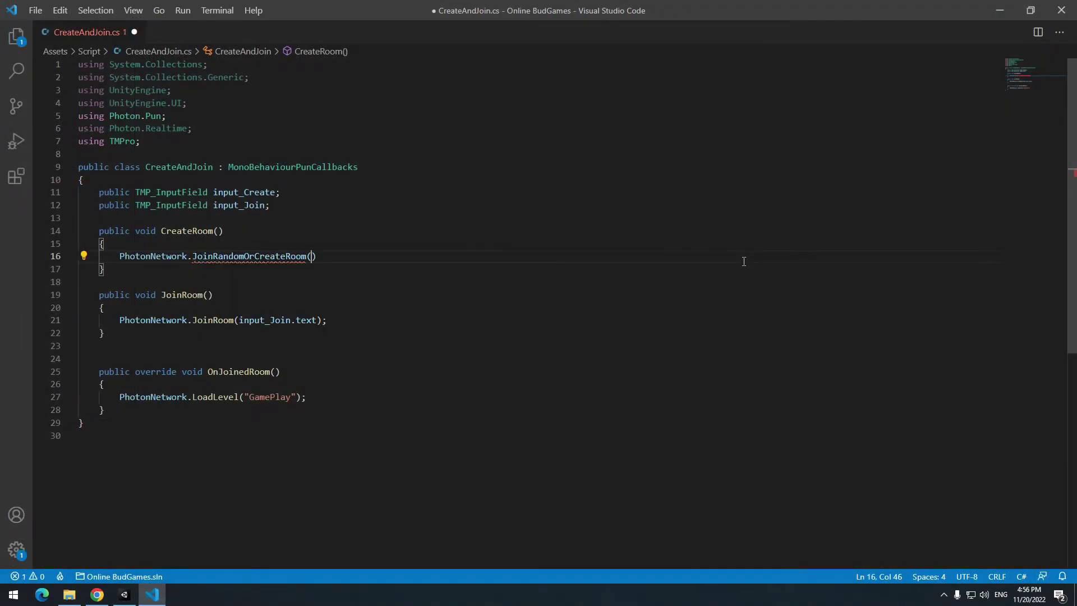
text(nul)
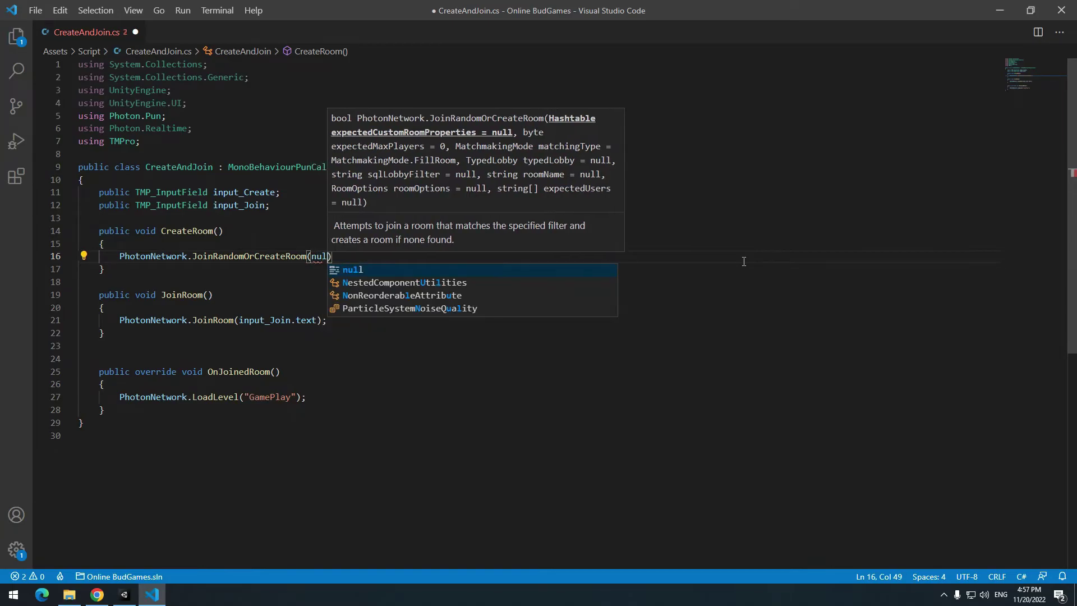
text(l , )
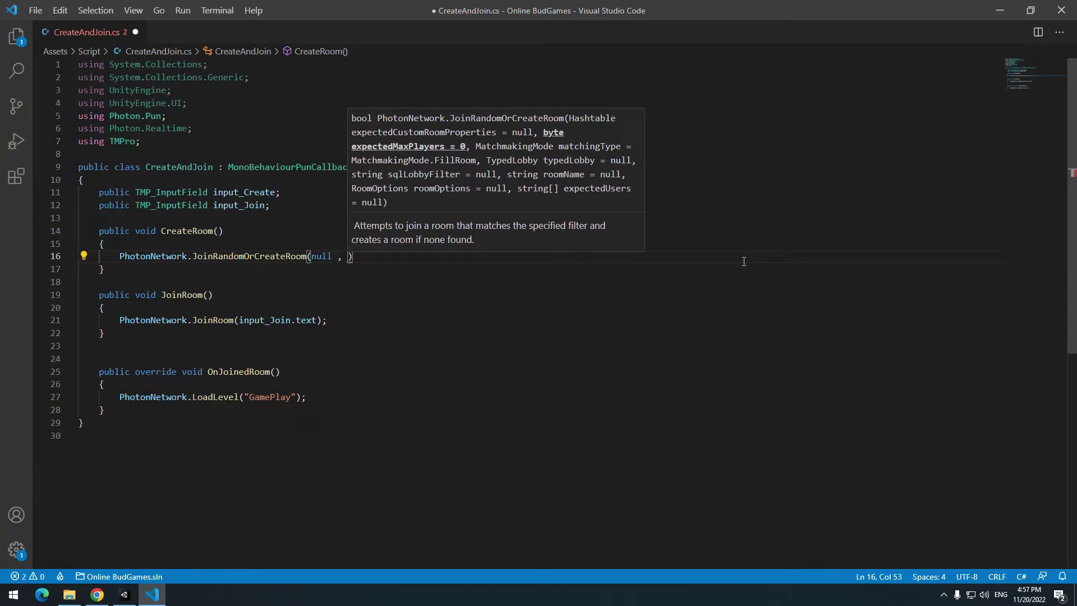
text(4);)
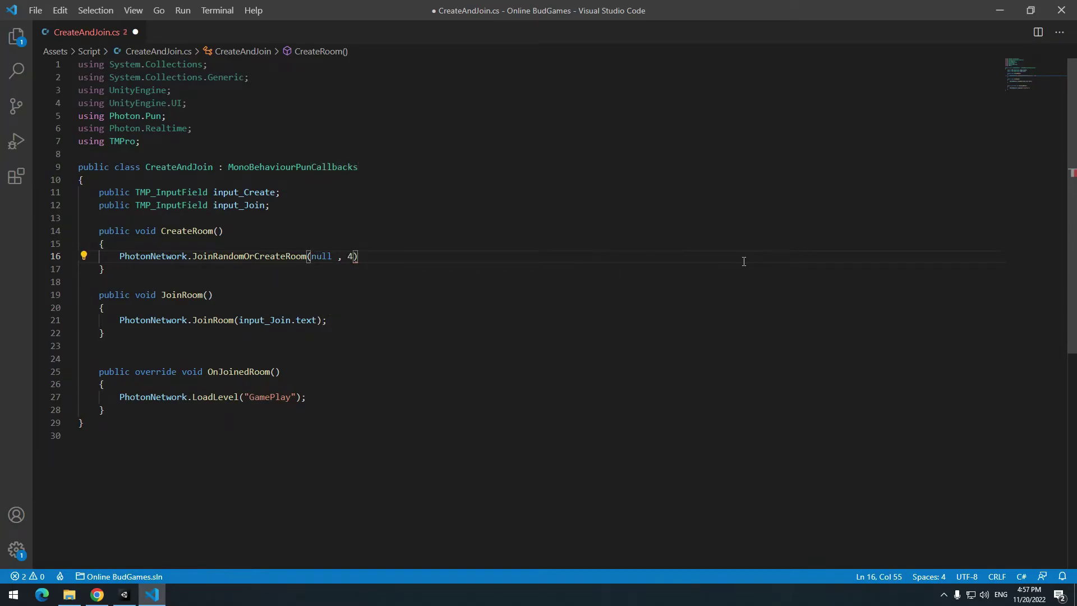
key(ctrl+s)
key(Down)
key(Down)
key(Down)
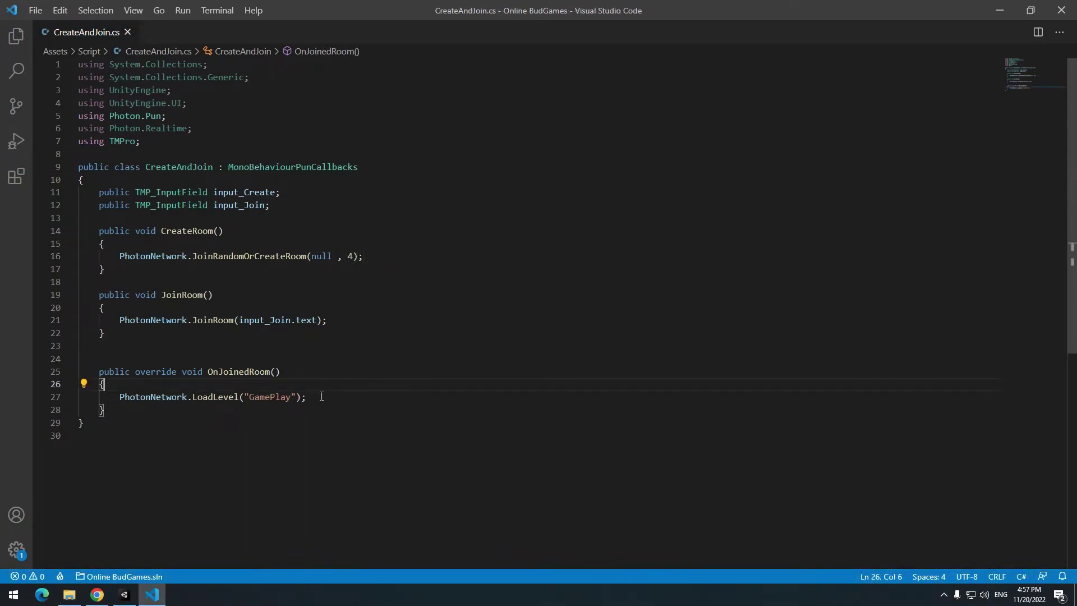
- Replace the GamePlay LoadLevel line with print(PhotonNetwork.CountOfPlayersInRooms); and save
mouse_move(322, 397)
mouse_down()
mouse_move(103, 398)
mouse_move(121, 397)
mouse_up()
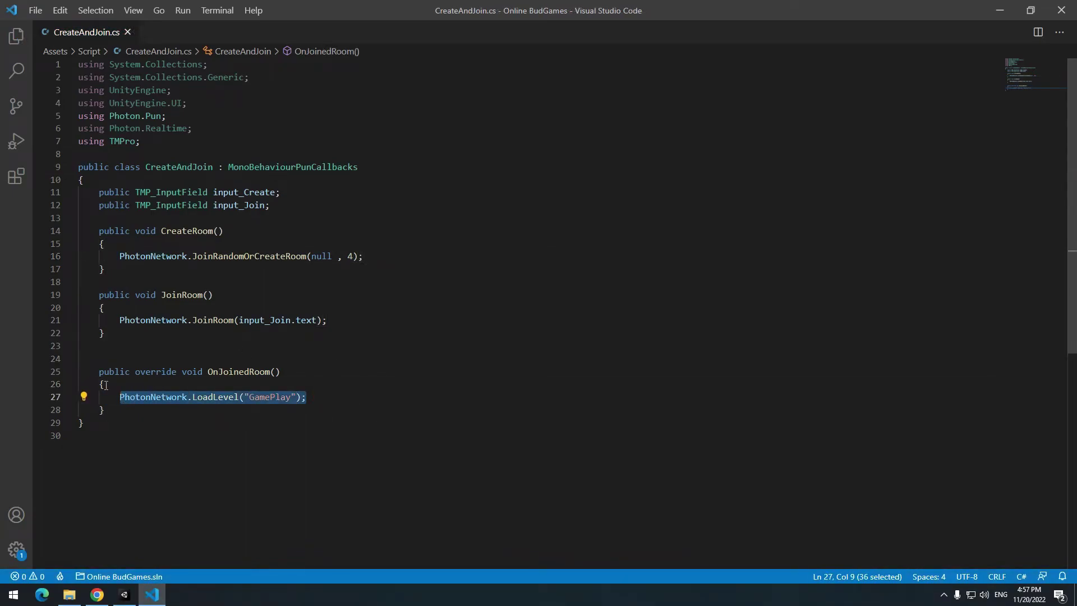
text(print)
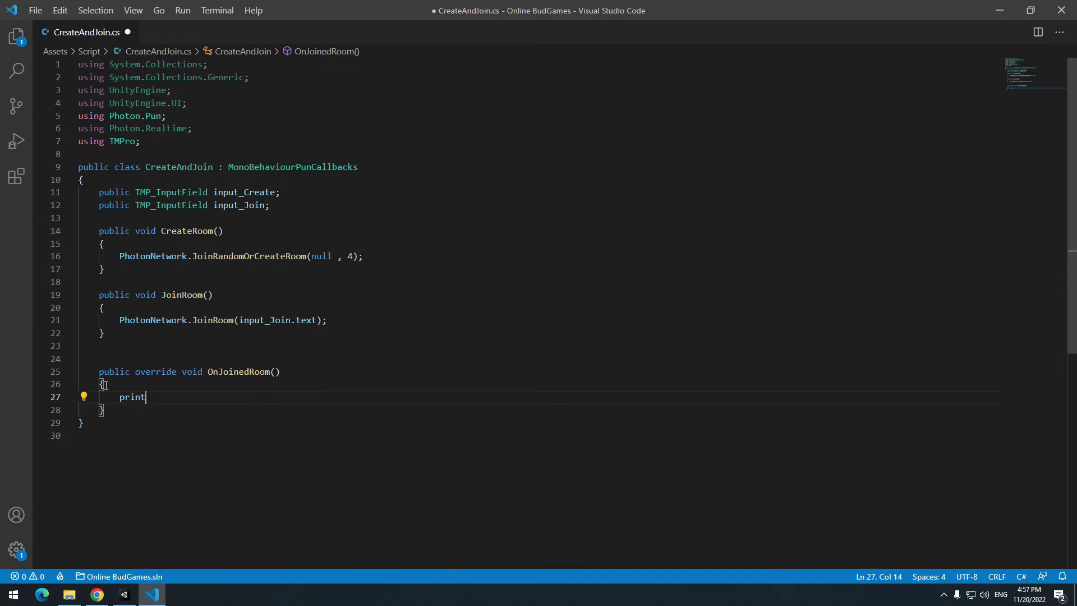
text((PhotonNetwork.CountOfPlayersInRooms);)
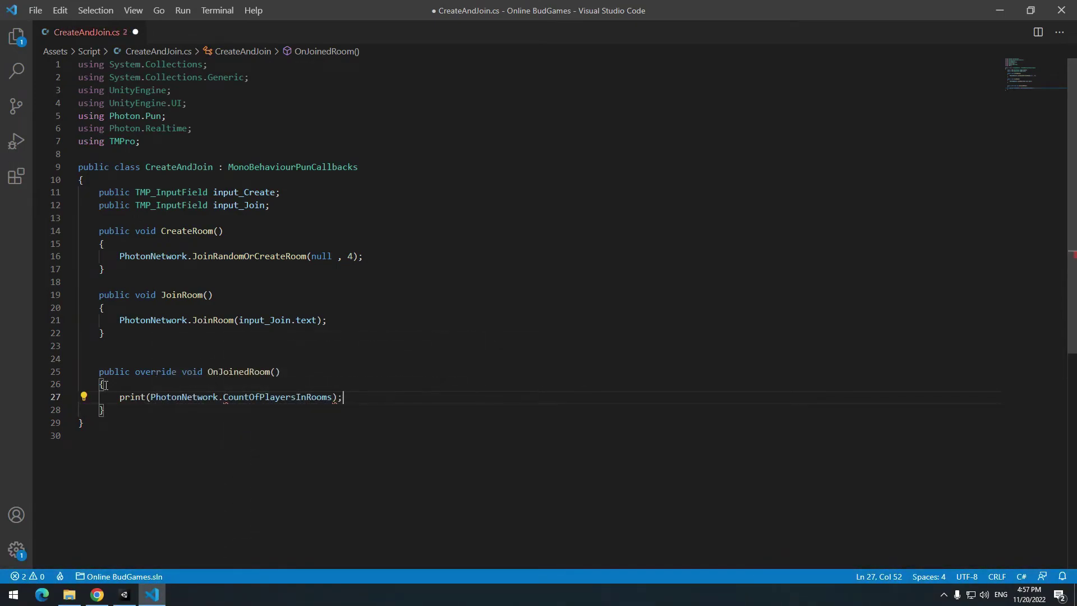
key(ctrl+s)
key(alt+Tab)
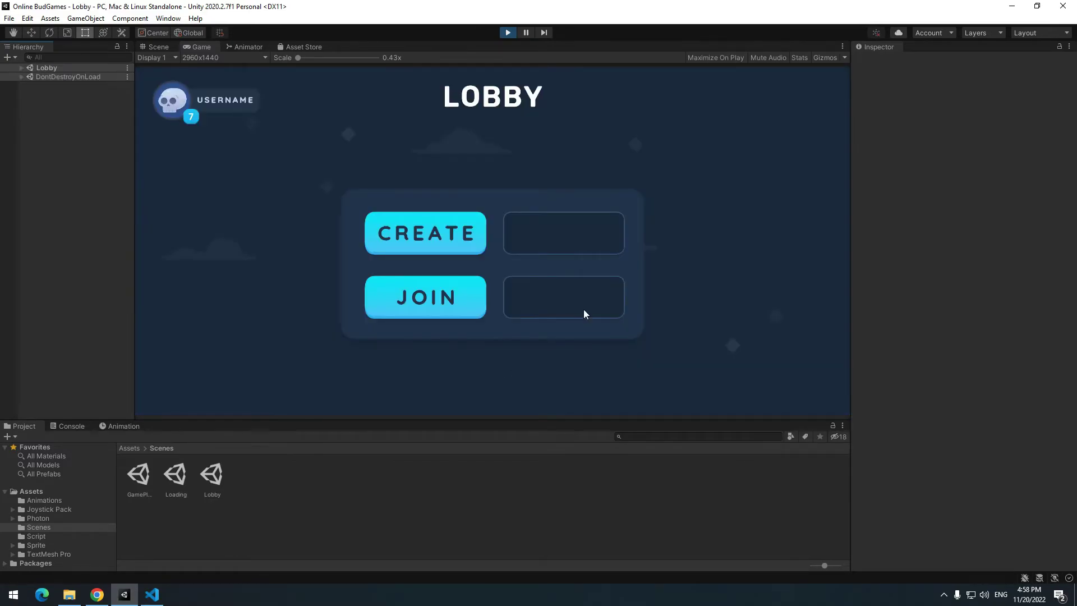
- Create a room from the running lobby, confirm the Console logs 0, then stop Play mode
click(68, 427)
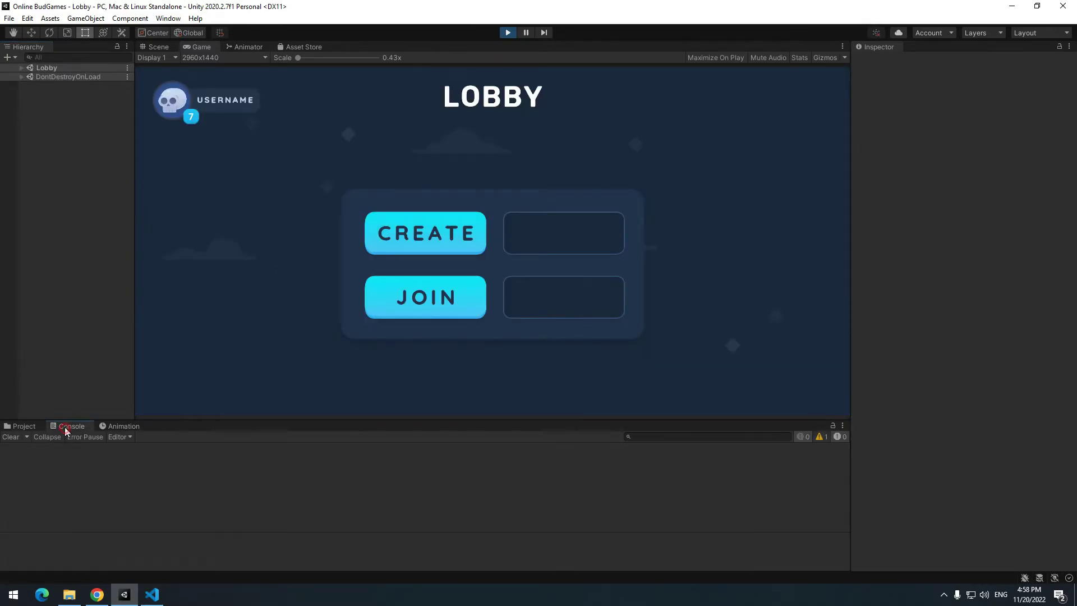
click(454, 225)
click(58, 456)
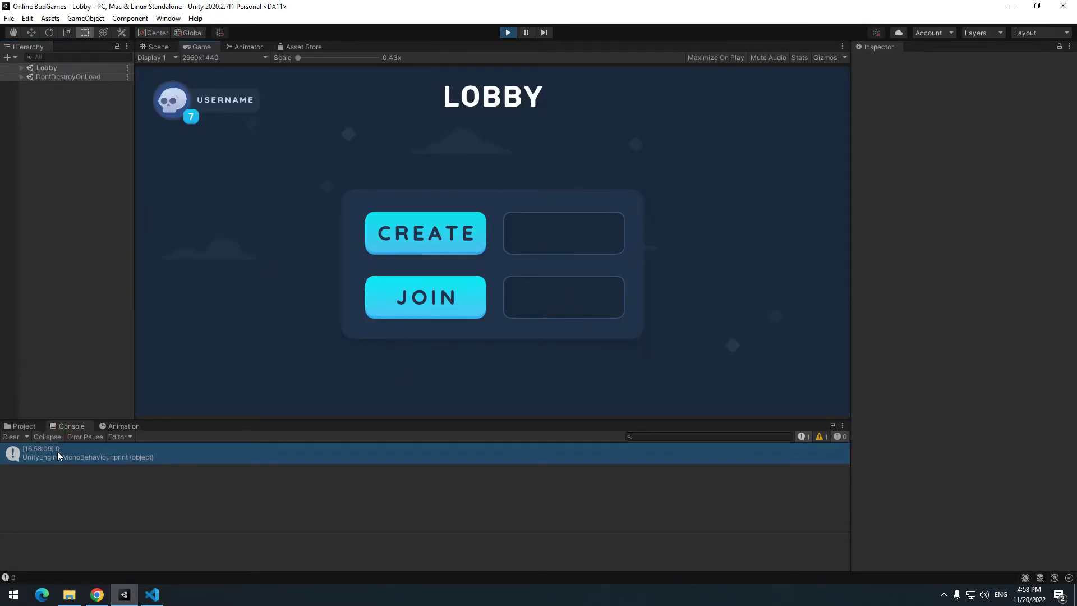
click(507, 33)
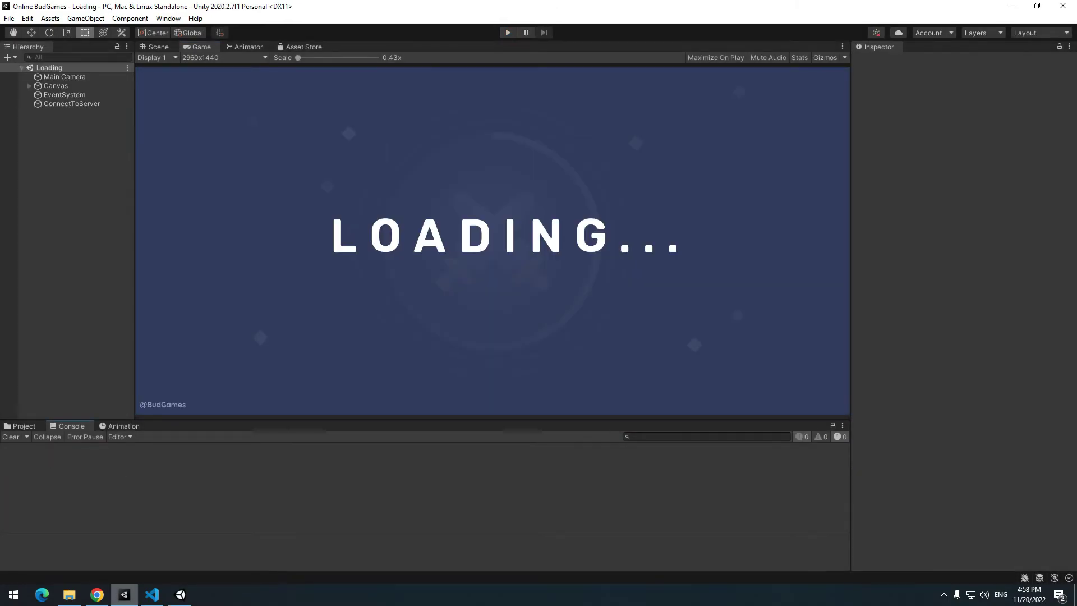